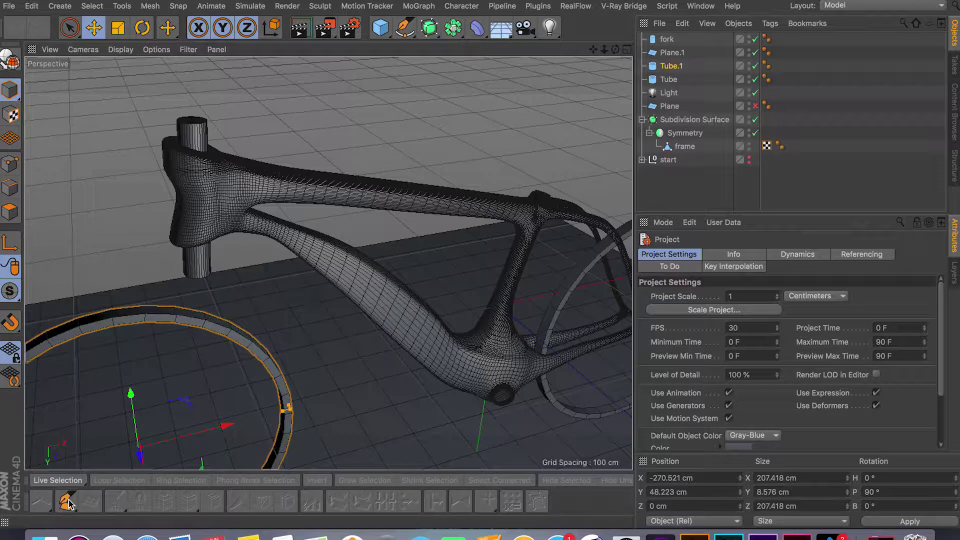
Step: Switch the interface layout to Standard and return it to Model
left_click_drag(227, 384, 265, 378, "alt")
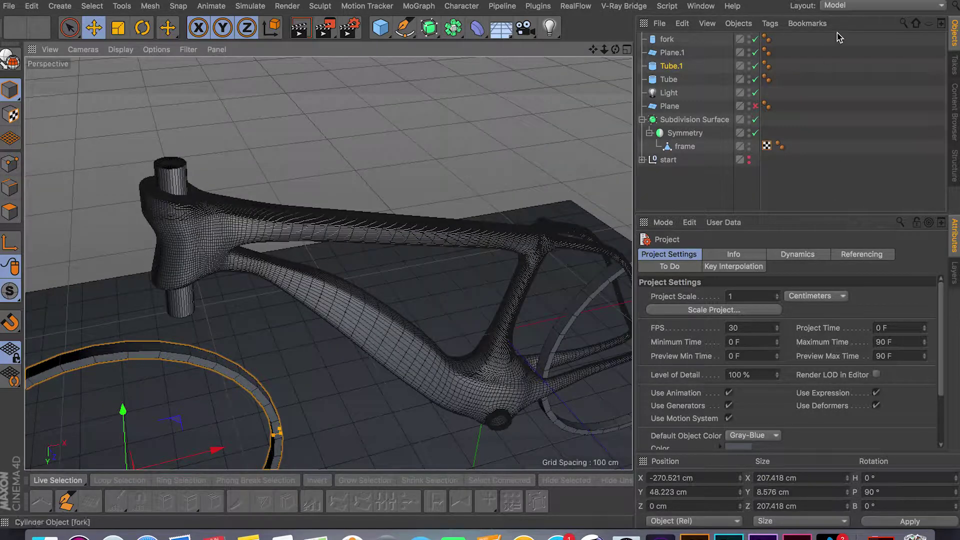
left_click(864, 6)
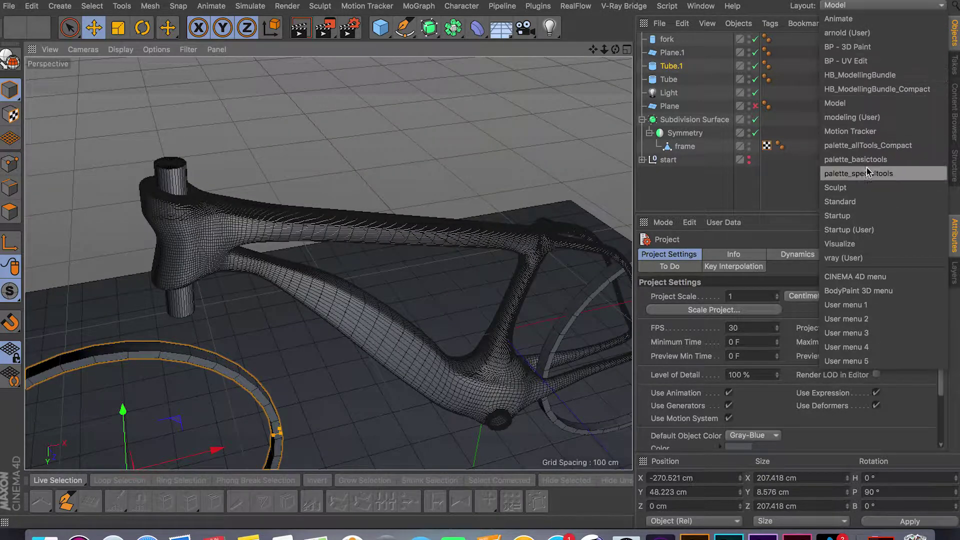
left_click(858, 201)
left_click(883, 6)
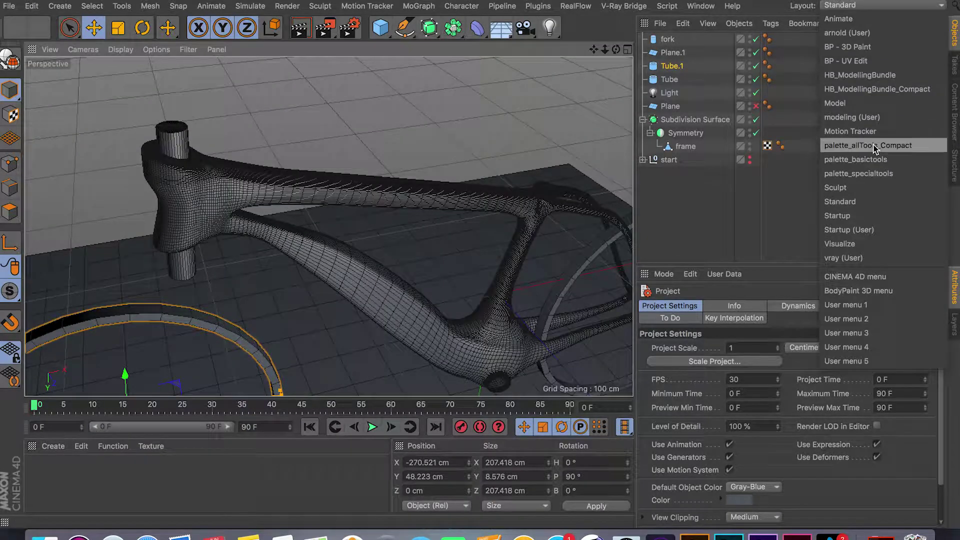
left_click(853, 102)
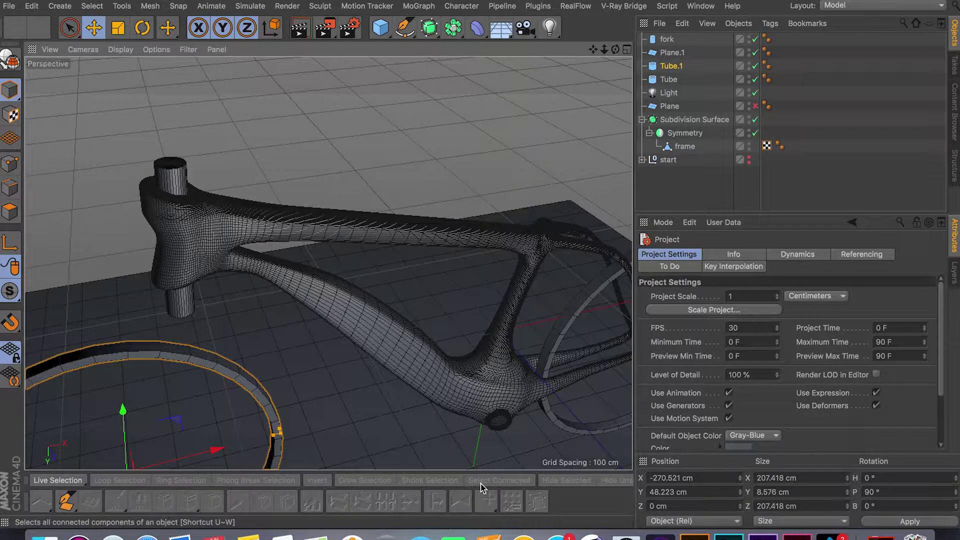
Step: Activate the Polygon Pen tool
left_click(66, 501)
left_click_drag(284, 357, 315, 403, "alt")
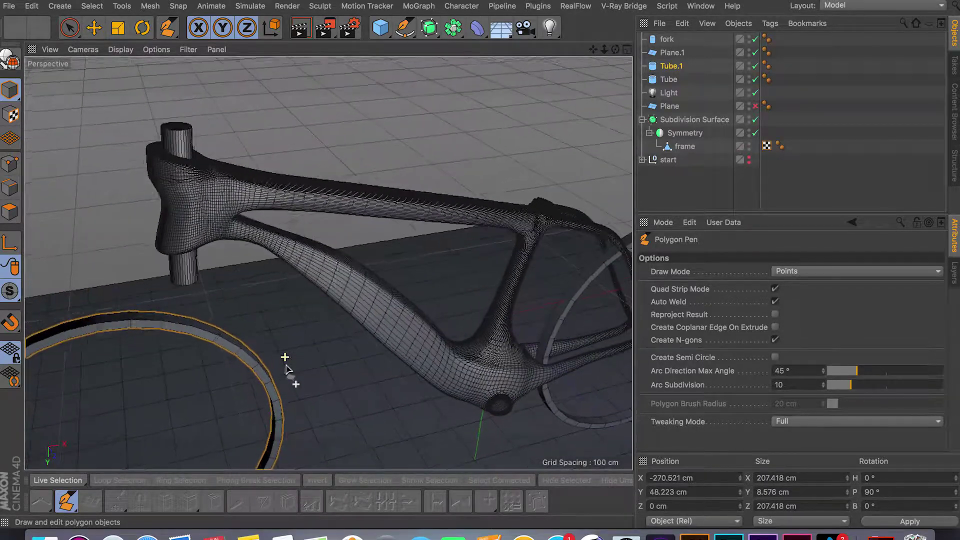
left_click_drag(287, 369, 267, 394, "alt")
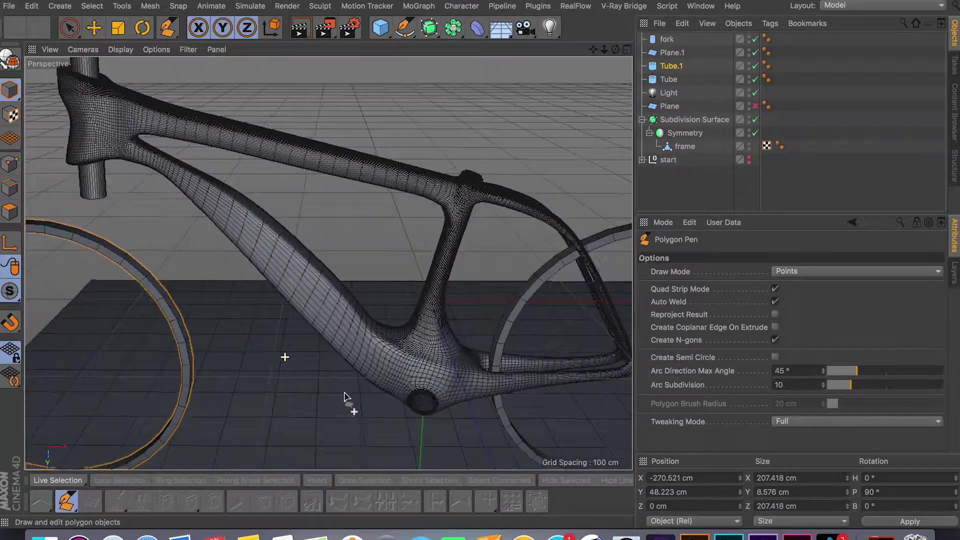
left_click_drag(335, 368, 220, 370, "alt")
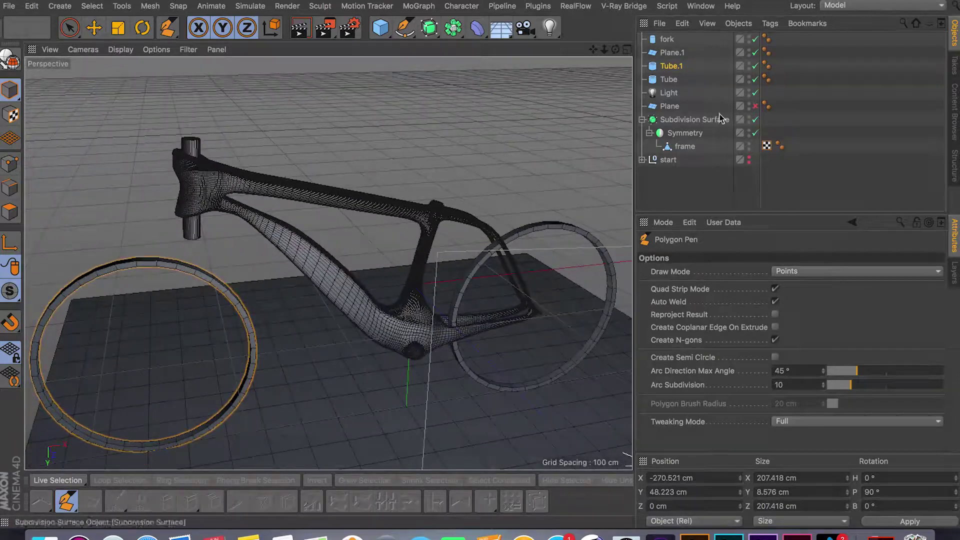
Step: Select the frame mesh and turn off its Subdivision Surface smoothing
left_click(689, 146)
key("q")
scroll(276, 232, "down", 3)
scroll(277, 232, "up", 3)
scroll(277, 234, "up", 10)
left_click_drag(278, 233, 143, 214, "alt")
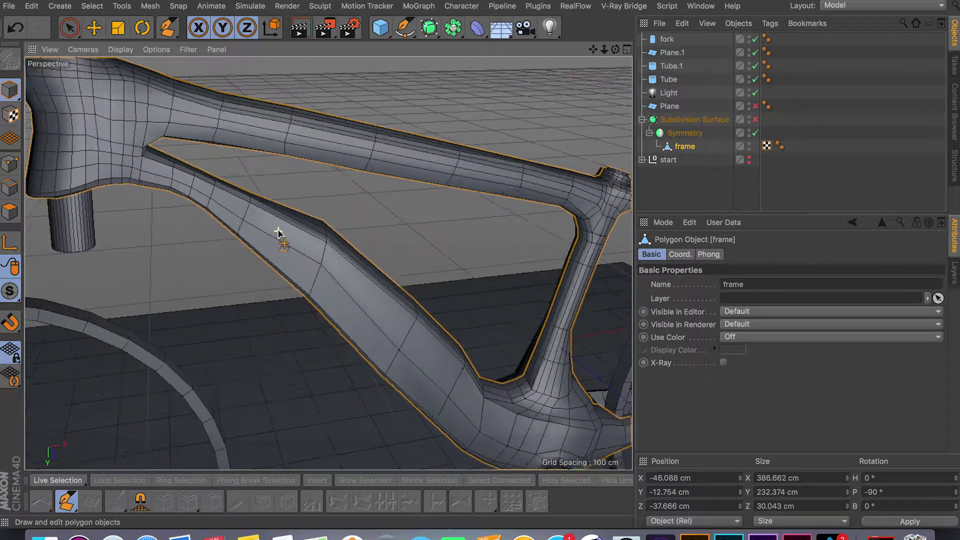
Step: Switch the frame mesh to point editing mode for work on the down tube
left_click(6, 173)
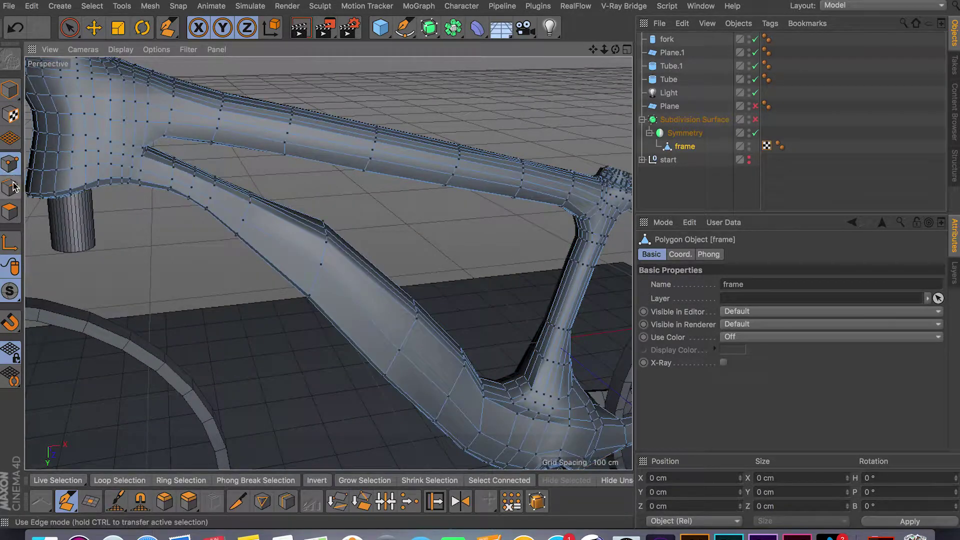
left_click(12, 214)
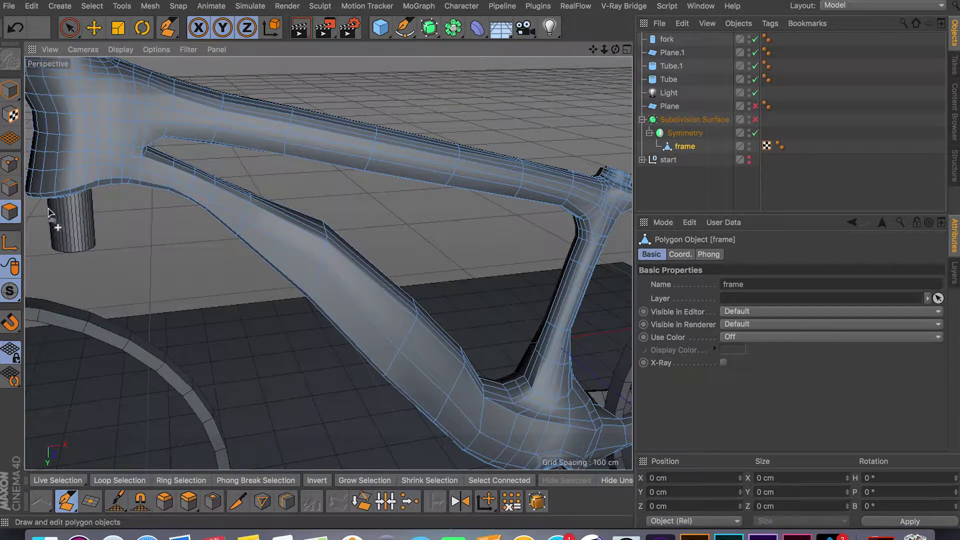
left_click(9, 170)
scroll(212, 220, "up", 5)
scroll(212, 220, "up", 5)
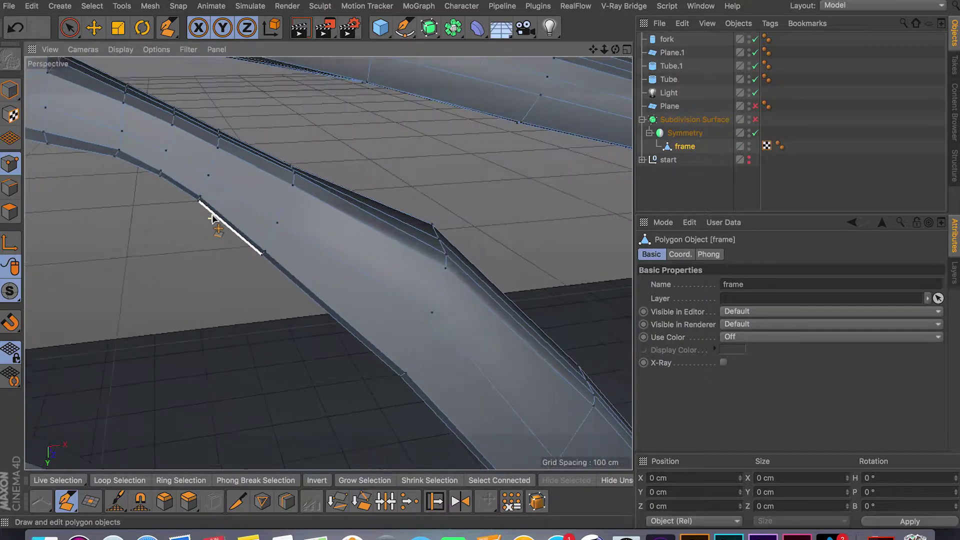
left_click_drag(232, 198, 250, 242, "alt")
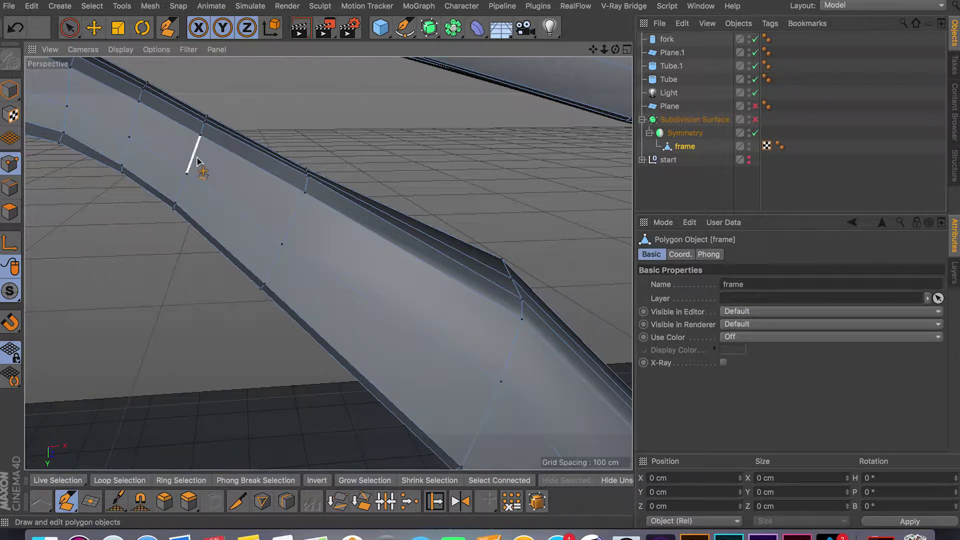
Step: Reposition the points of the edge loop across the middle of the down tube with the Polygon Pen
left_click(187, 174)
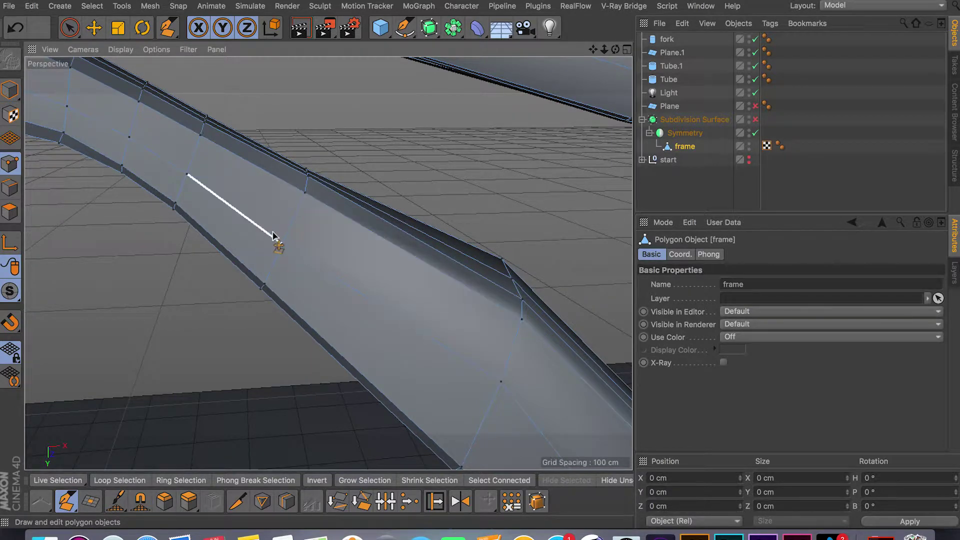
scroll(277, 237, "up", 3)
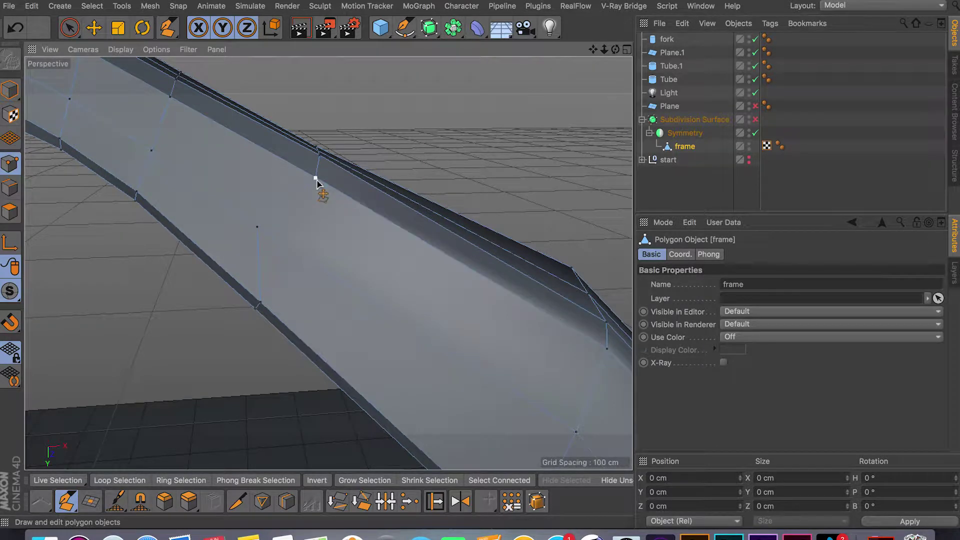
left_click(255, 307)
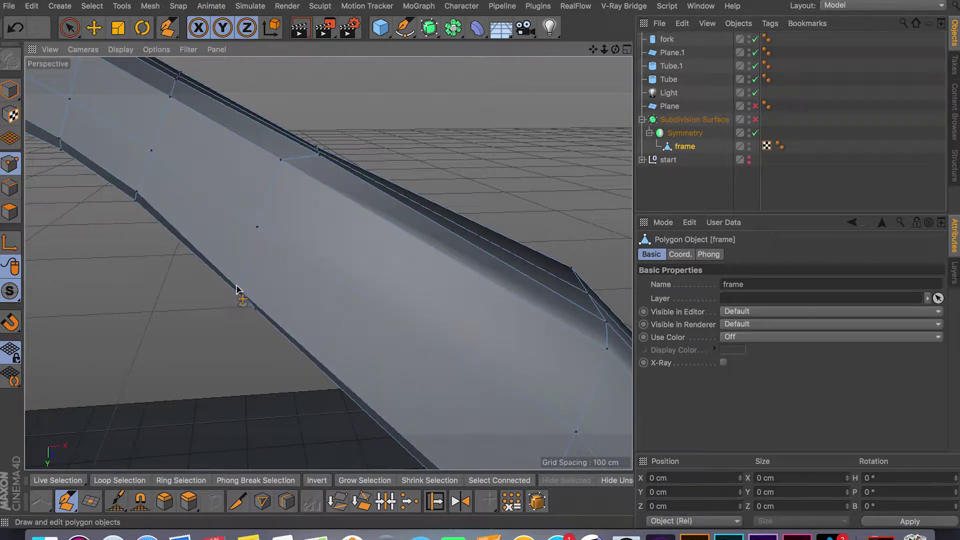
left_click(242, 276)
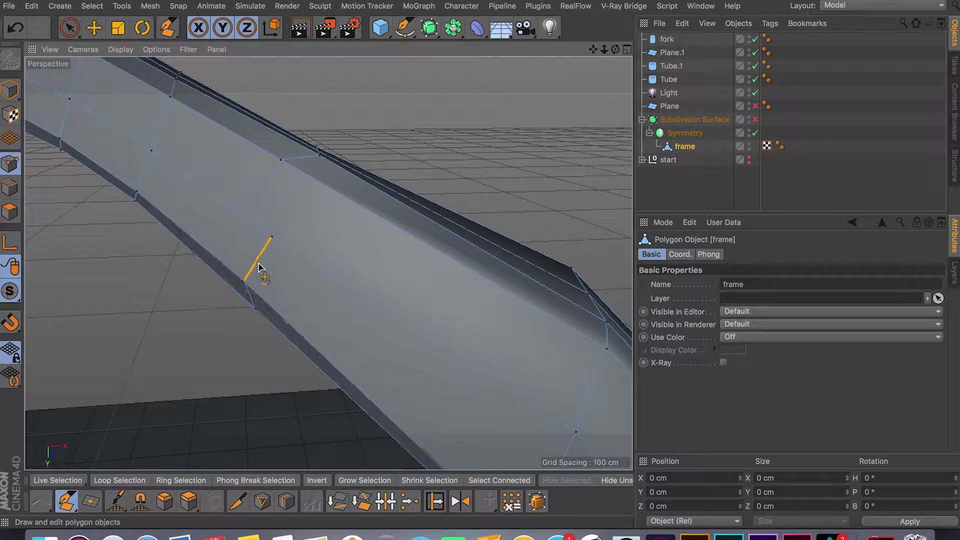
left_click(279, 278)
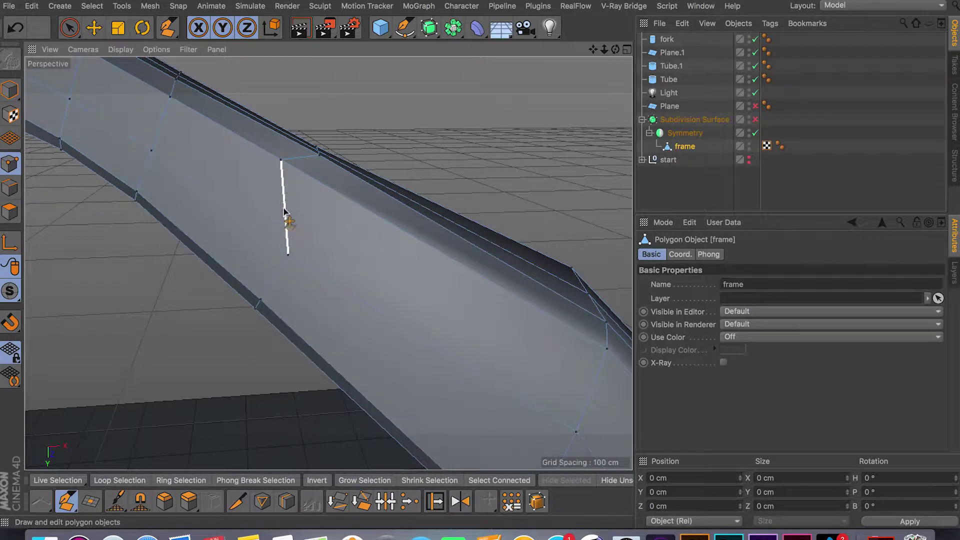
Step: Shift the upper side point of the down tube's middle edge loop toward the rear, undoing the trial edge moves
mouse_move(285, 203)
left_mouse_down()
mouse_move(332, 224)
mouse_move(288, 200)
left_mouse_up()
key("super+z")
left_click_drag(281, 161, 326, 184)
left_click_drag(256, 183, 240, 195)
key("super+z")
Step: Delete the long upper polygon on the side of the down tube using Live Selection in polygon mode
scroll(270, 185, "down", 3)
scroll(270, 185, "up", 5)
left_click_drag(302, 193, 448, 180, "alt")
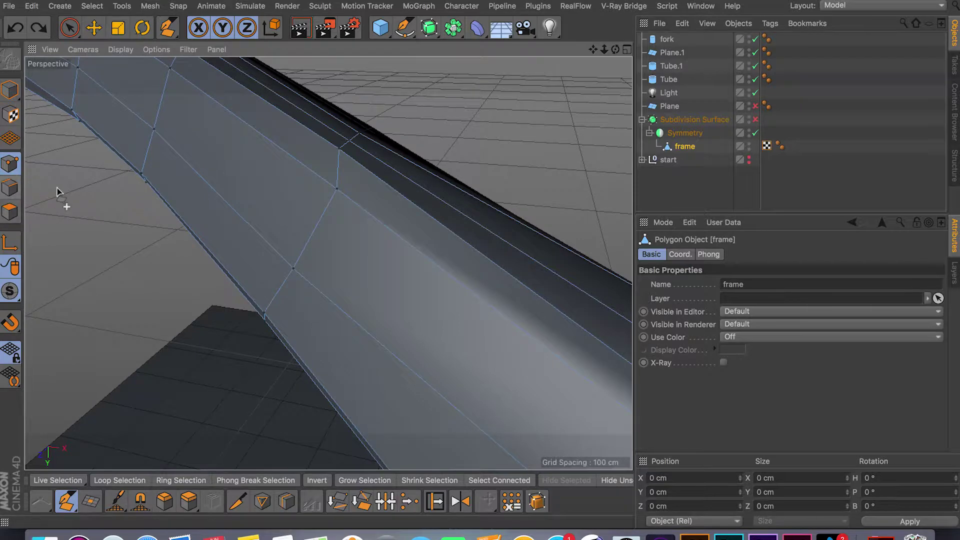
left_click_drag(258, 200, 85, 210, "alt")
left_click_drag(271, 324, 303, 371, "alt")
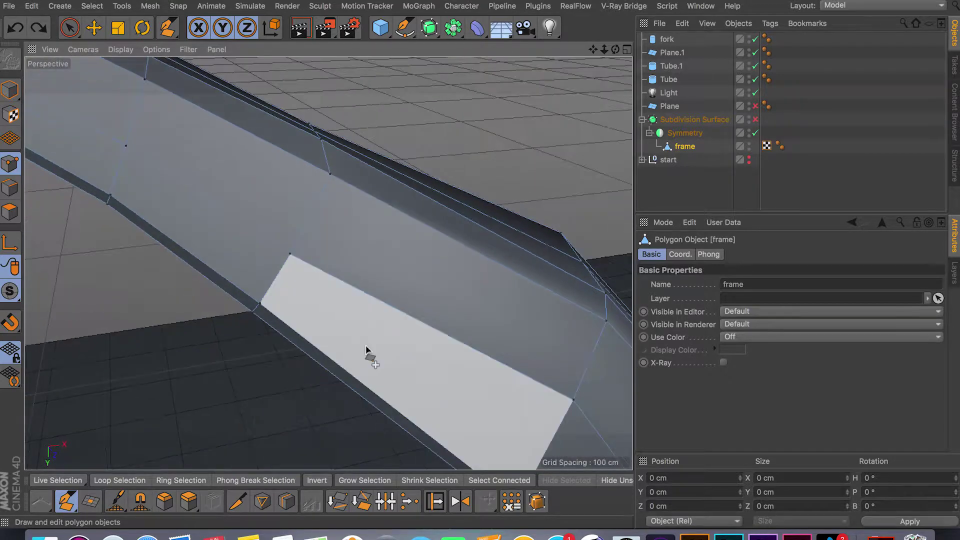
left_click_drag(360, 351, 47, 268, "alt")
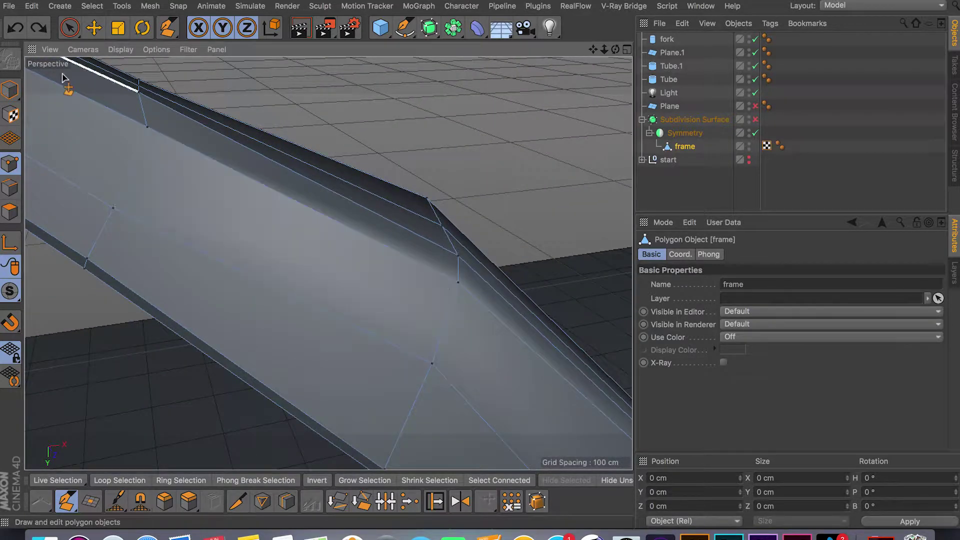
key("space")
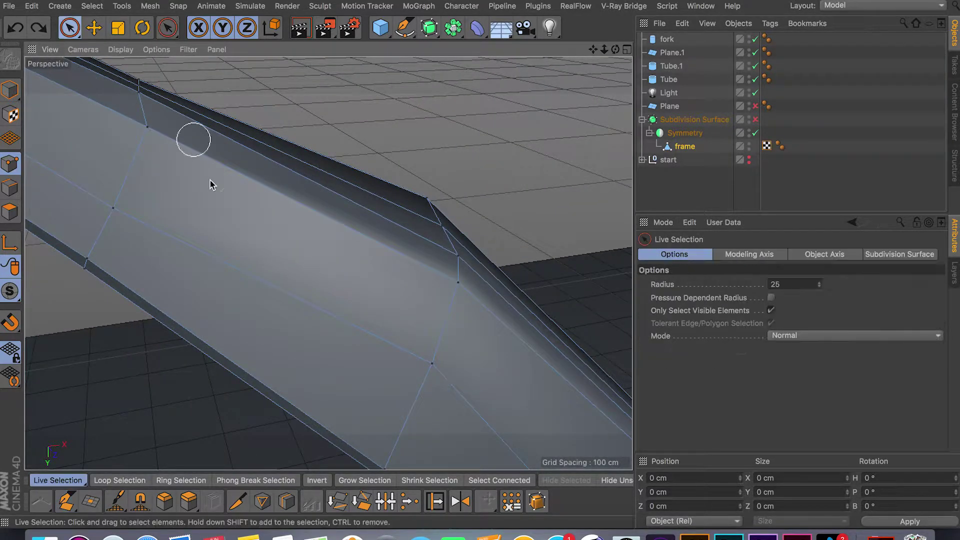
left_click(10, 212)
left_click(195, 214)
key("Delete")
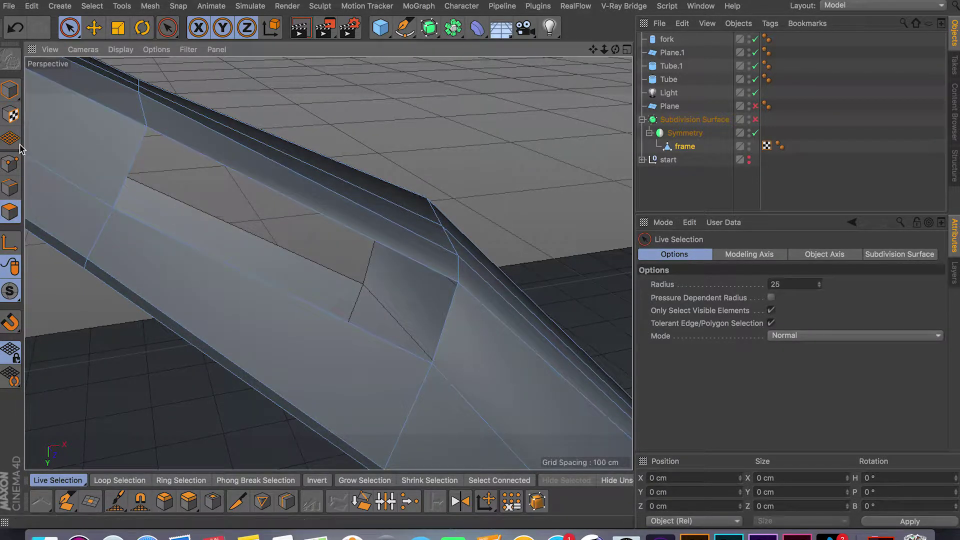
Step: Fill the hole in the down tube by drawing a polygon through its four corner points with the Polygon Pen
left_click(66, 501)
left_click_drag(212, 330, 300, 328, "alt")
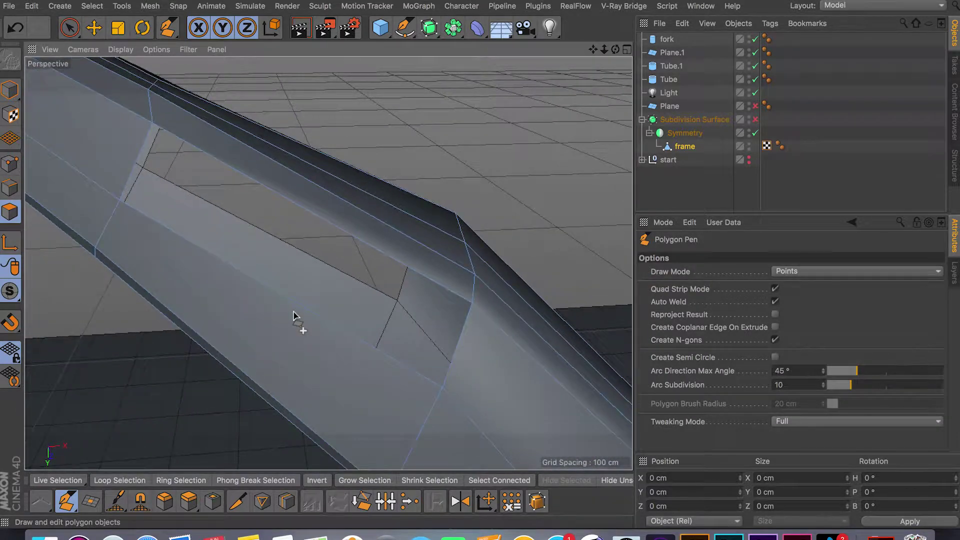
left_click(10, 165)
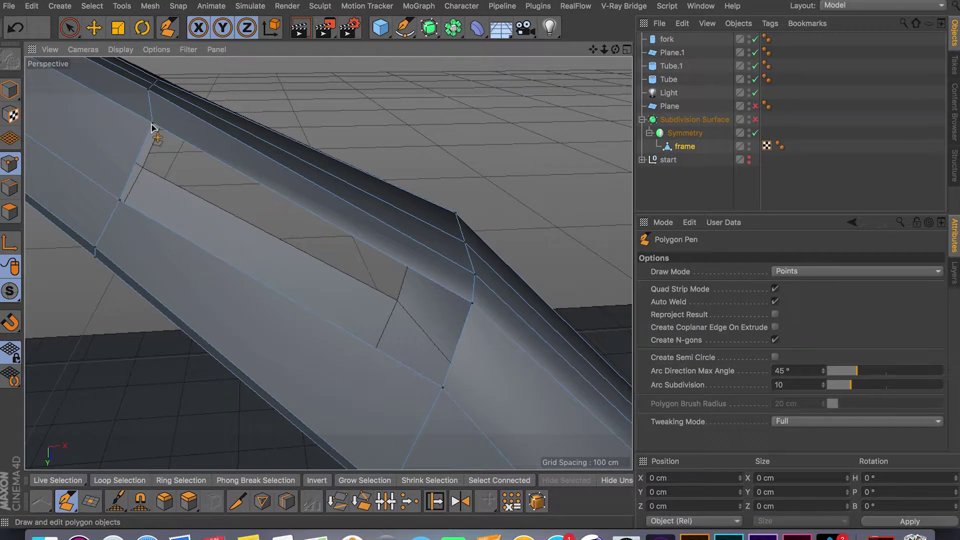
left_click(473, 303)
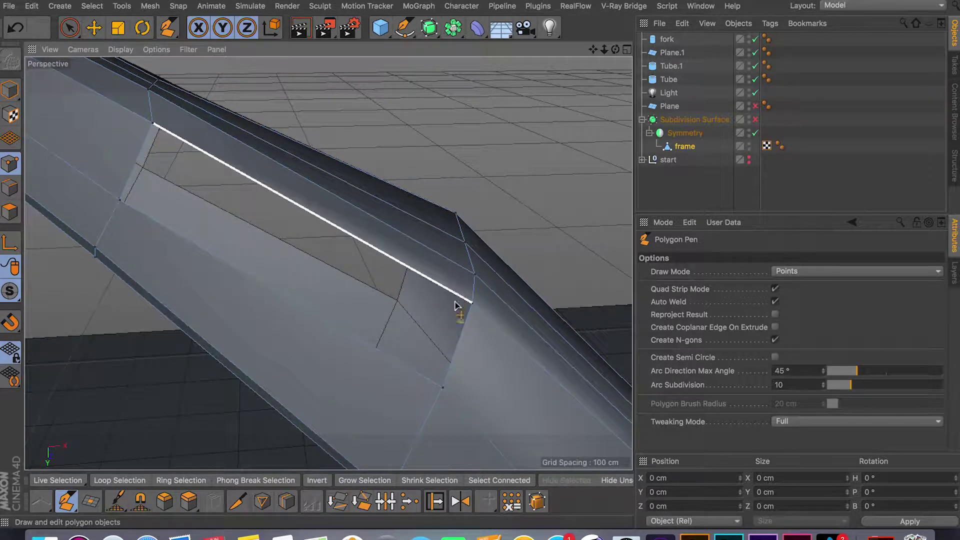
left_click(443, 387)
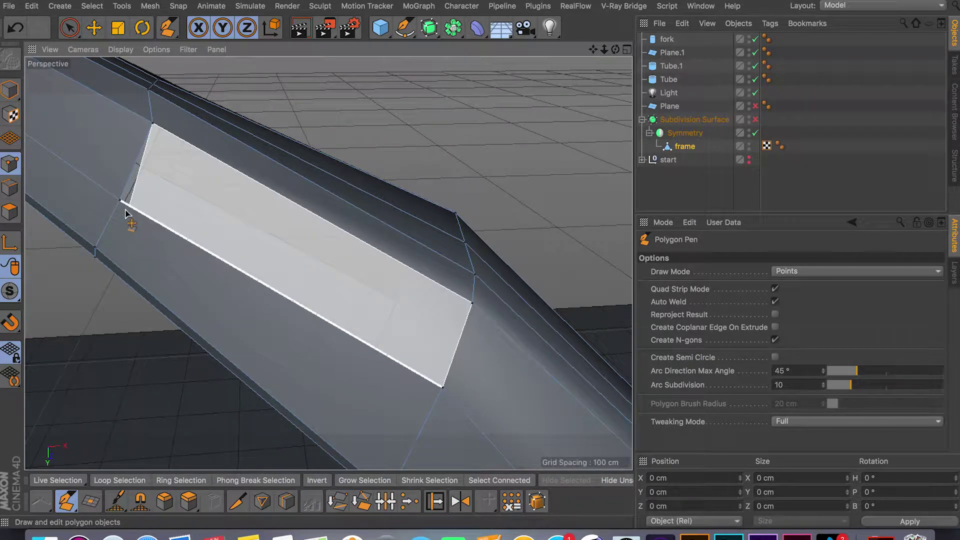
left_click(121, 202)
left_click(155, 126)
left_click(152, 123)
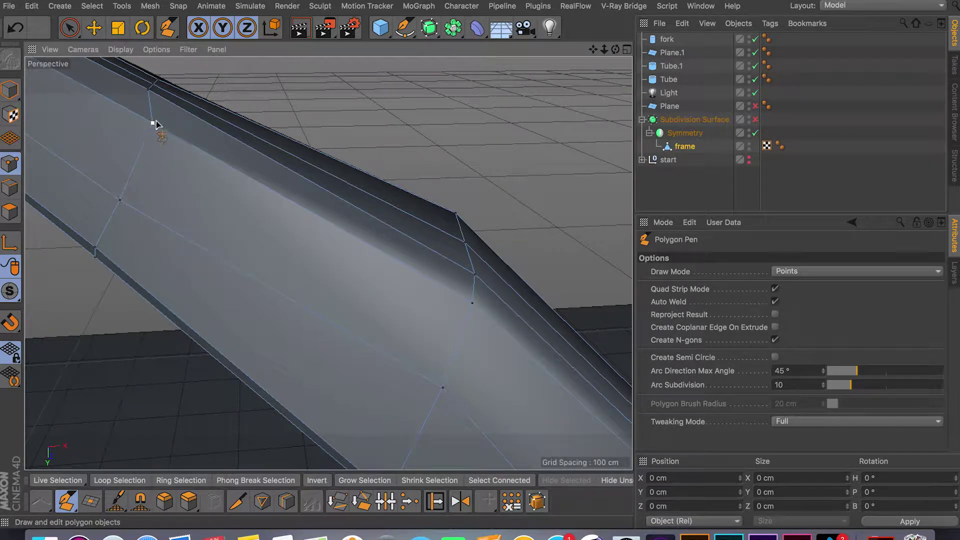
Step: Delete the redrawn polygon on the side of the down tube
scroll(364, 261, "up", 2)
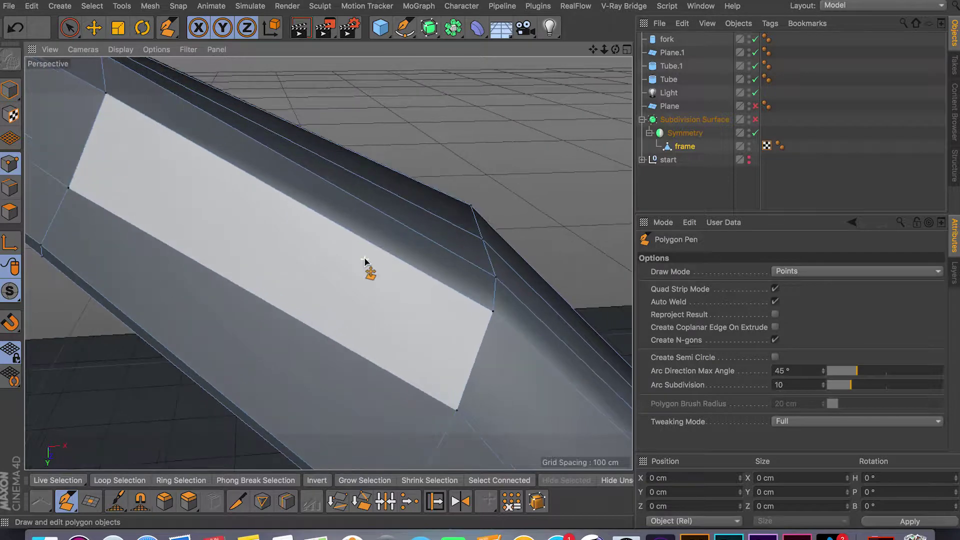
scroll(364, 261, "down", 3)
key("space")
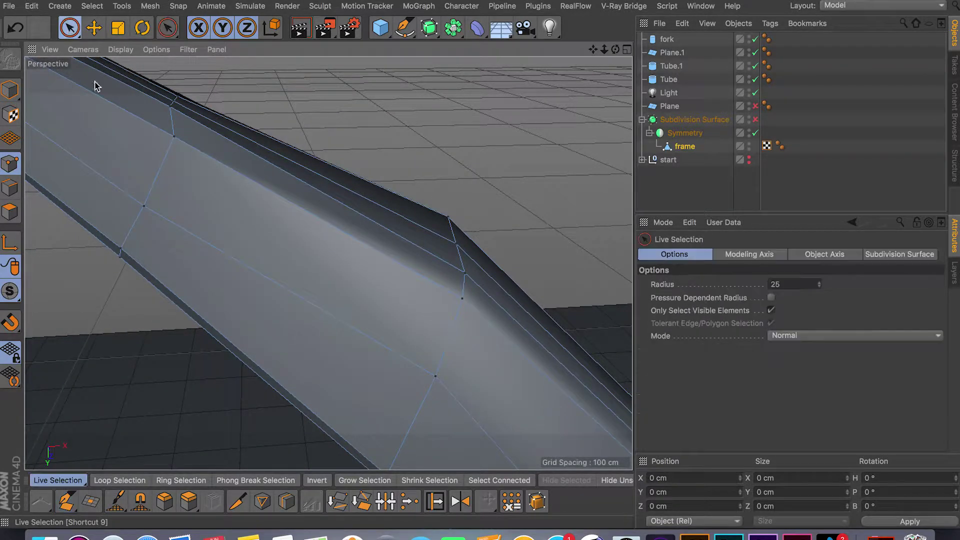
left_click(10, 212)
left_click(267, 235)
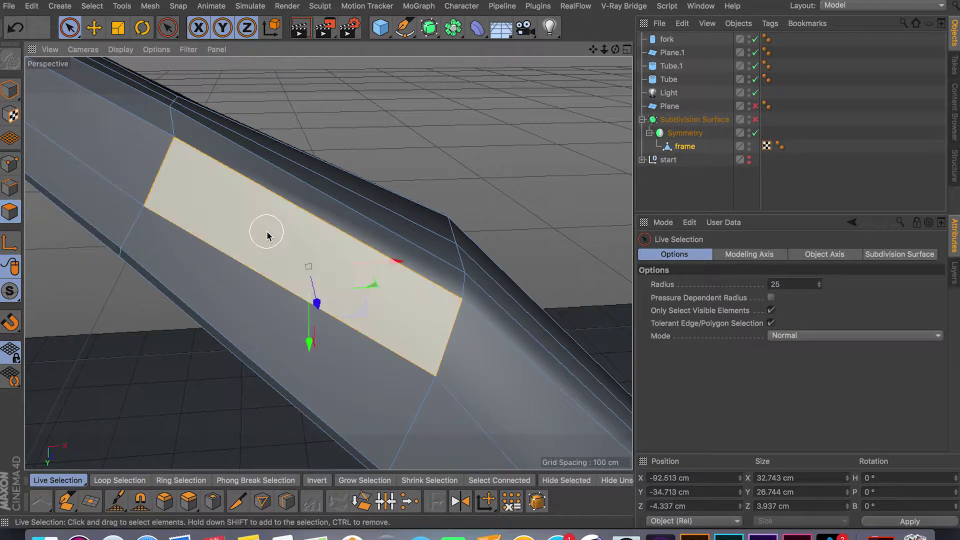
key("Delete")
Step: Select the two short end edges of the down-tube hole and extrude them outward into two flaps
left_click_drag(274, 261, 120, 212, "alt")
left_click(10, 188)
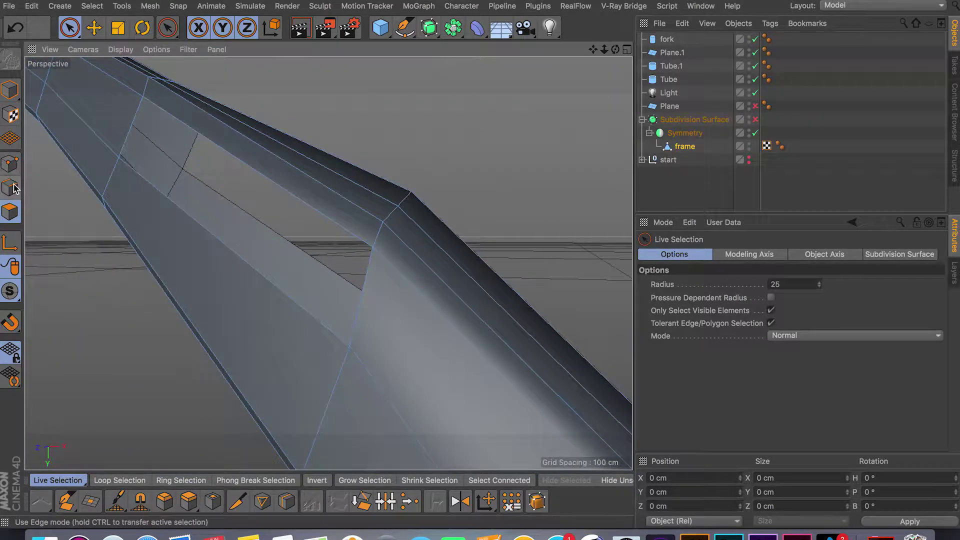
left_click(128, 133)
left_click(358, 301, "shift")
left_click_drag(187, 204, 126, 203)
scroll(129, 215, "up", 2)
scroll(128, 215, "down", 3)
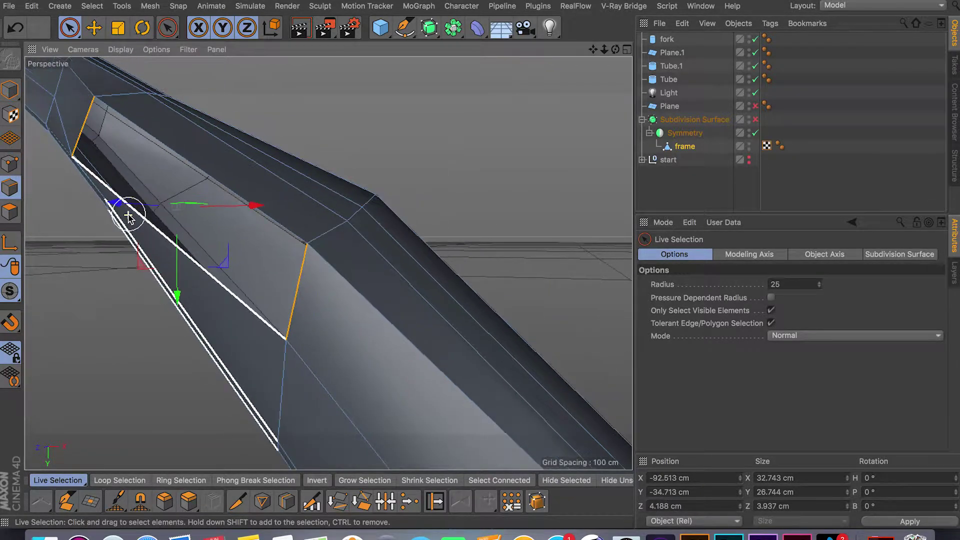
scroll(129, 216, "down", 4)
left_click_drag(165, 206, 112, 204)
left_click_drag(146, 253, 74, 172, "alt")
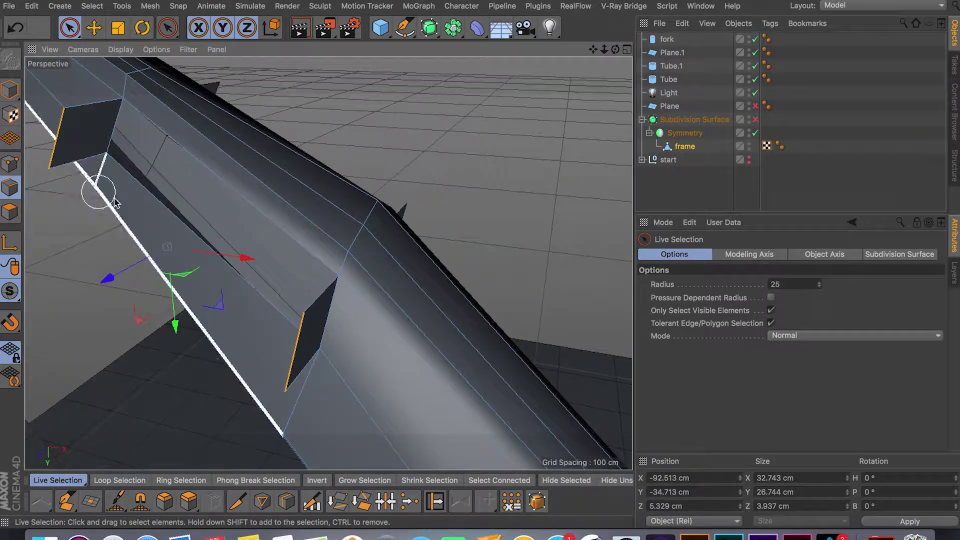
Step: Draw a polygon with the Polygon Pen in point mode through the four outer corner points of the two extruded flaps
scroll(135, 210, "down", 3)
double_click(137, 208)
scroll(138, 208, "up", 3)
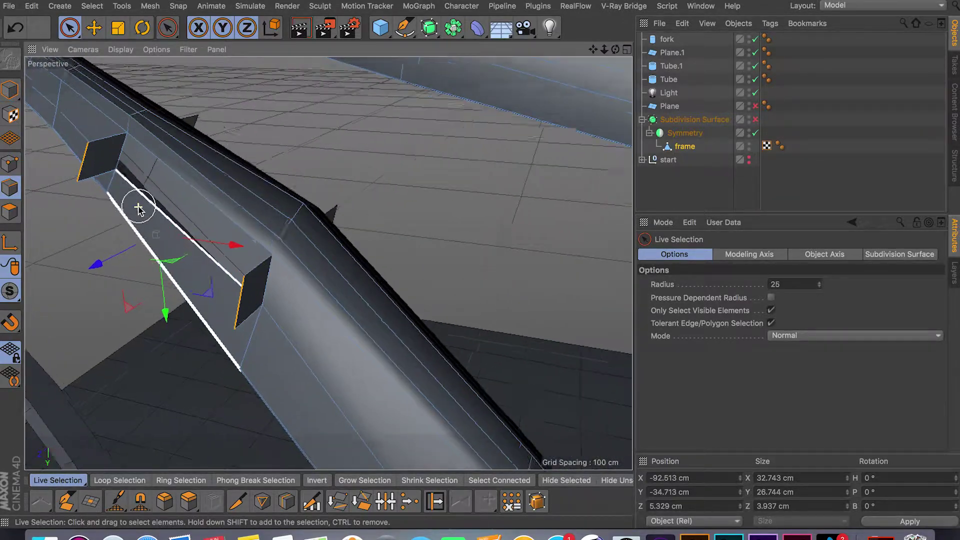
left_click(67, 501)
left_click(4, 168)
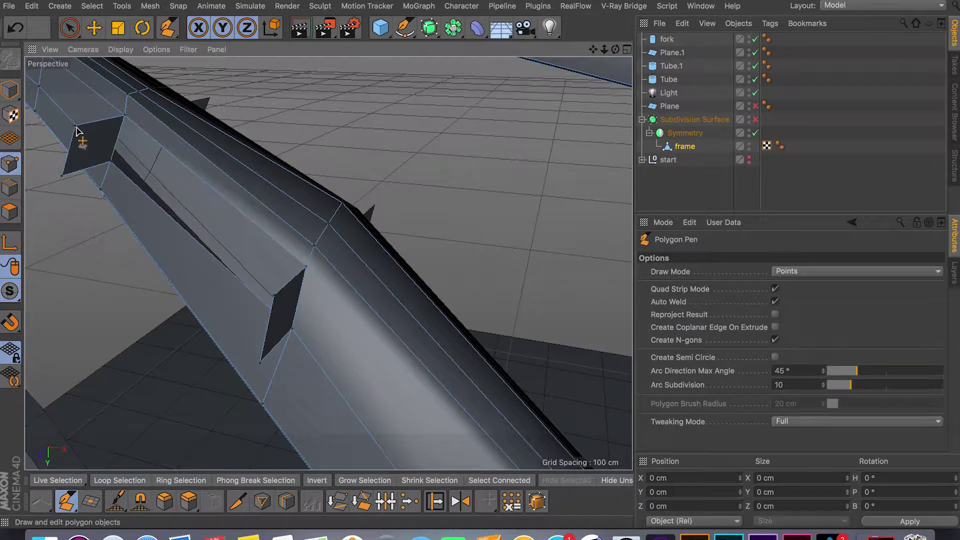
left_click(272, 295)
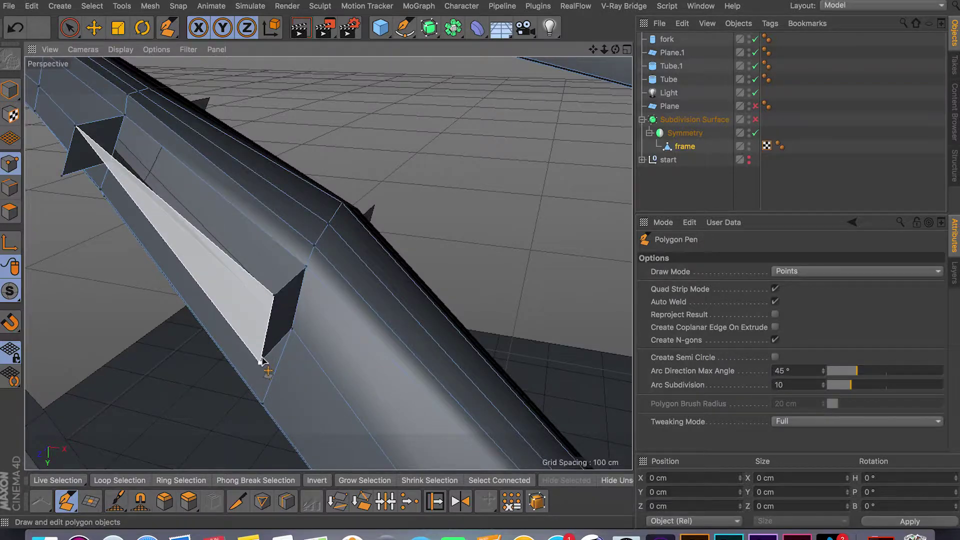
left_click(260, 360)
left_click(62, 176)
Step: Close the upper side of the box between the flaps with a four-point polygon and preview it with the Subdivision Surface enabled
left_click_drag(130, 217, 180, 203, "alt")
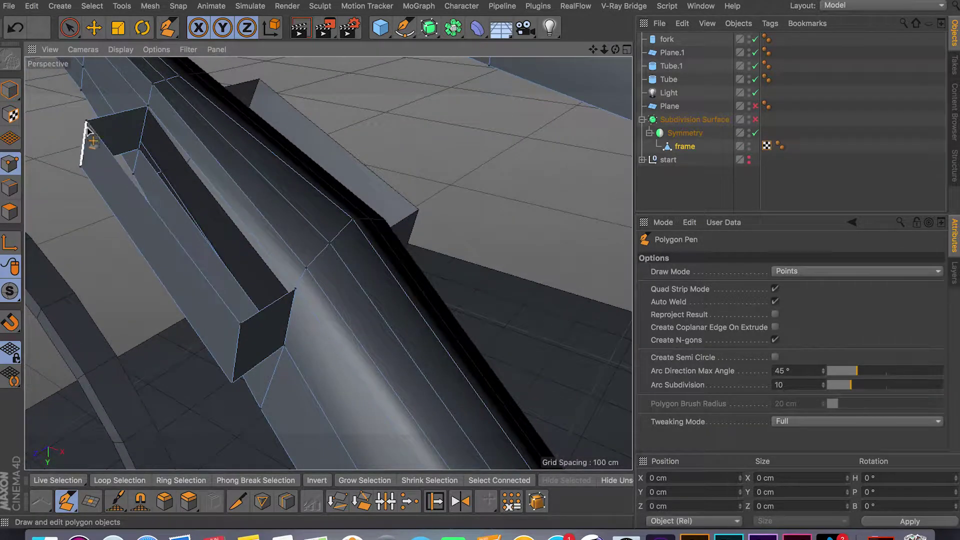
left_click_drag(240, 326, 295, 295)
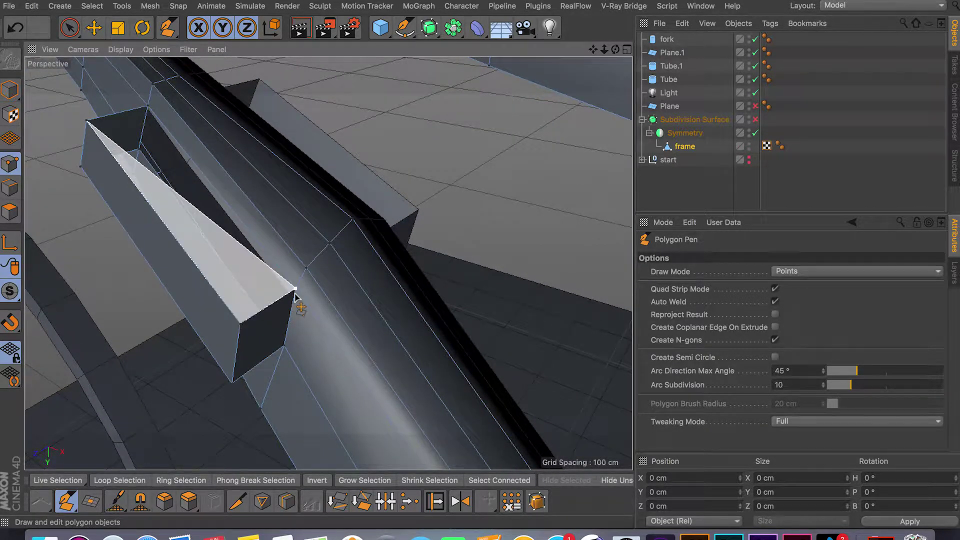
left_click(295, 294)
left_click(147, 107)
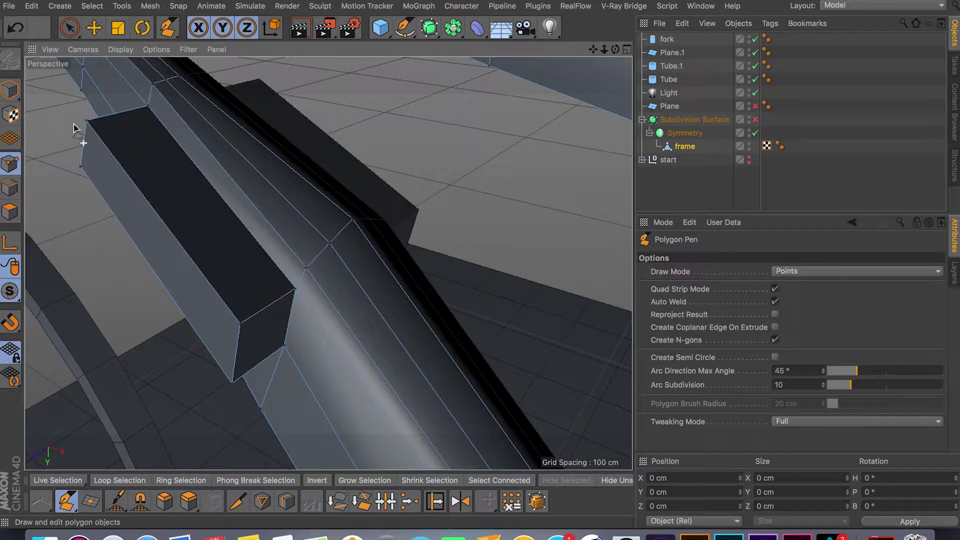
left_click_drag(129, 168, 54, 283, "alt")
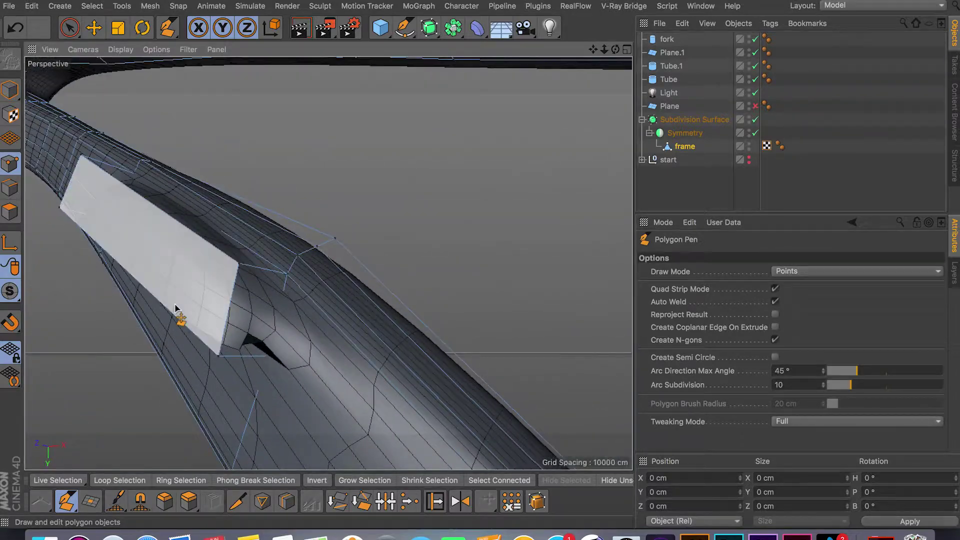
left_click_drag(195, 324, 261, 244, "alt")
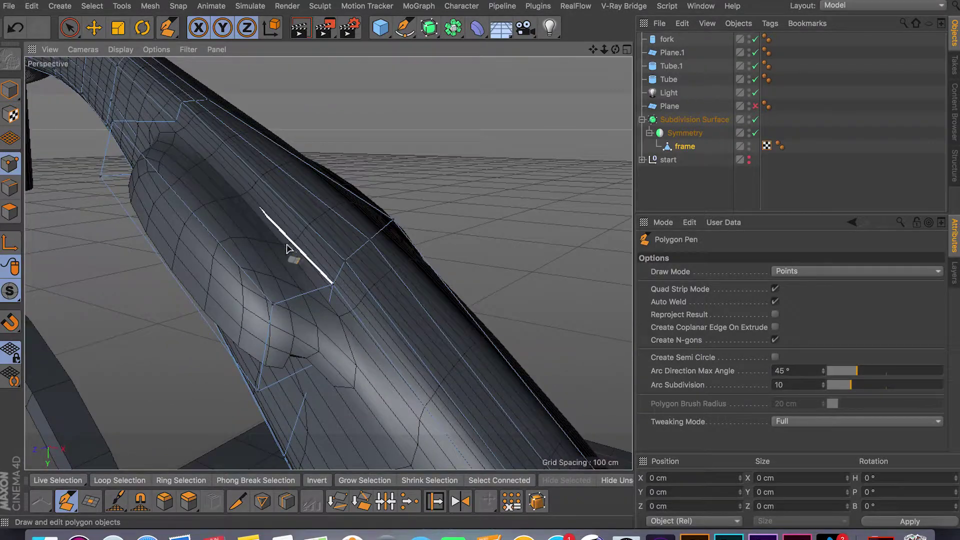
Step: Undo the drawn box polygons, the extruded flaps and the polygon deletion, and turn off the Subdivision Surface
key("ctrl+z")
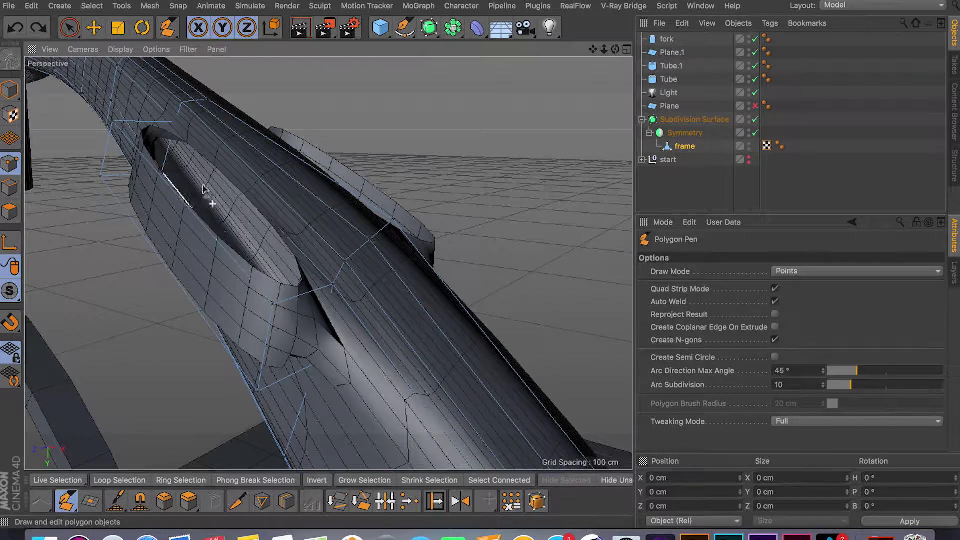
key("super+z")
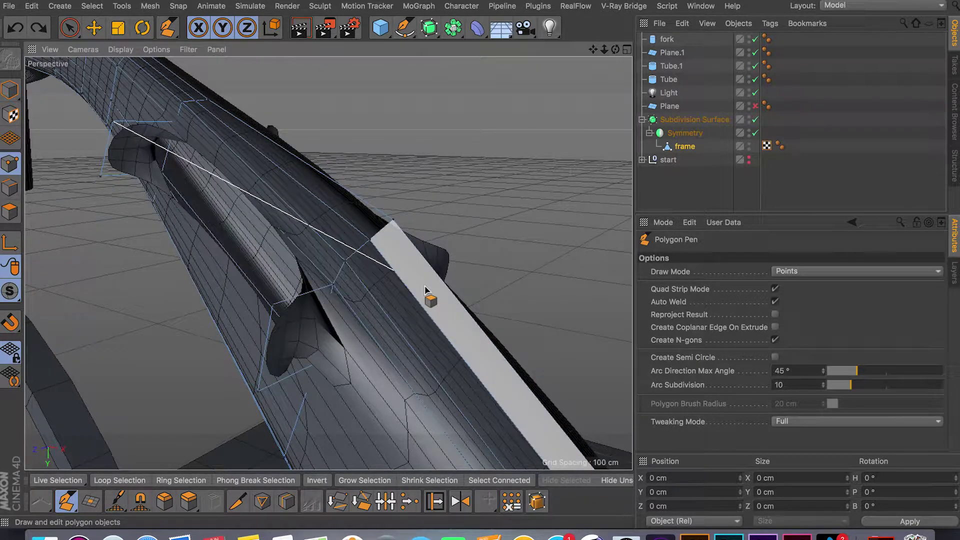
key("ctrl+z")
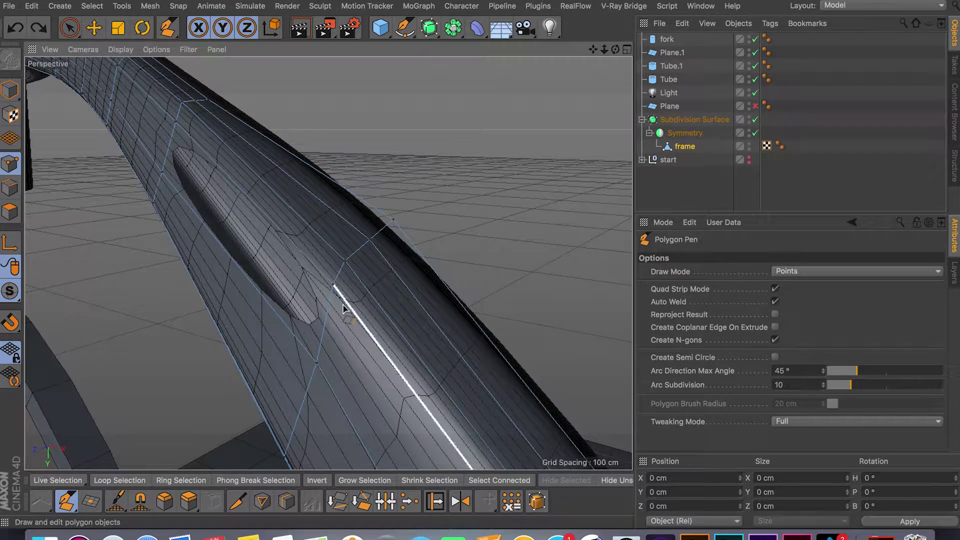
key("ctrl+z")
key("q")
Step: Delete the long upper polygon on the side of the down tube directly with the Polygon Pen
left_click_drag(295, 324, 129, 270, "alt")
left_click_drag(329, 264, 315, 382, "alt")
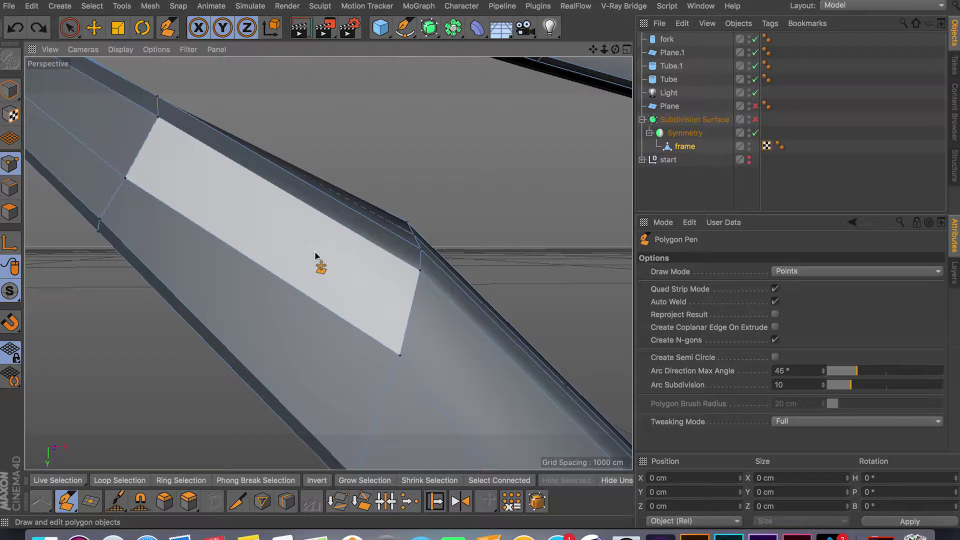
left_click_drag(214, 225, 313, 157, "alt")
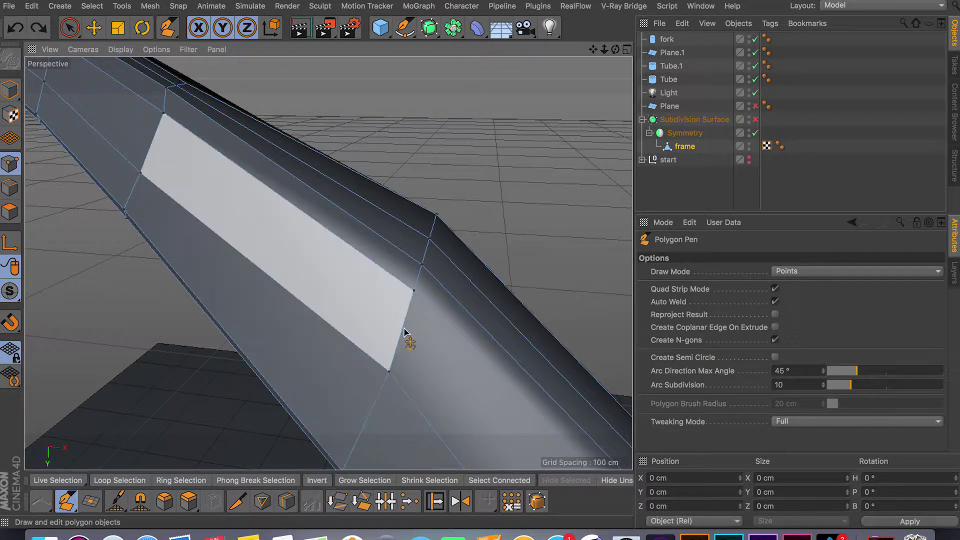
middle_click_drag(419, 359, 378, 353, "alt")
left_click_drag(378, 353, 339, 274, "alt")
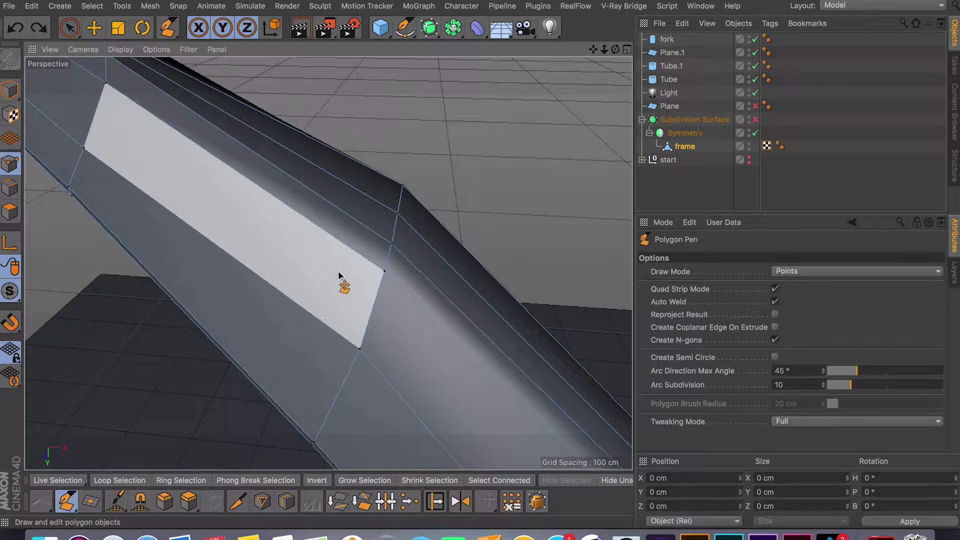
left_click(325, 280, "ctrl")
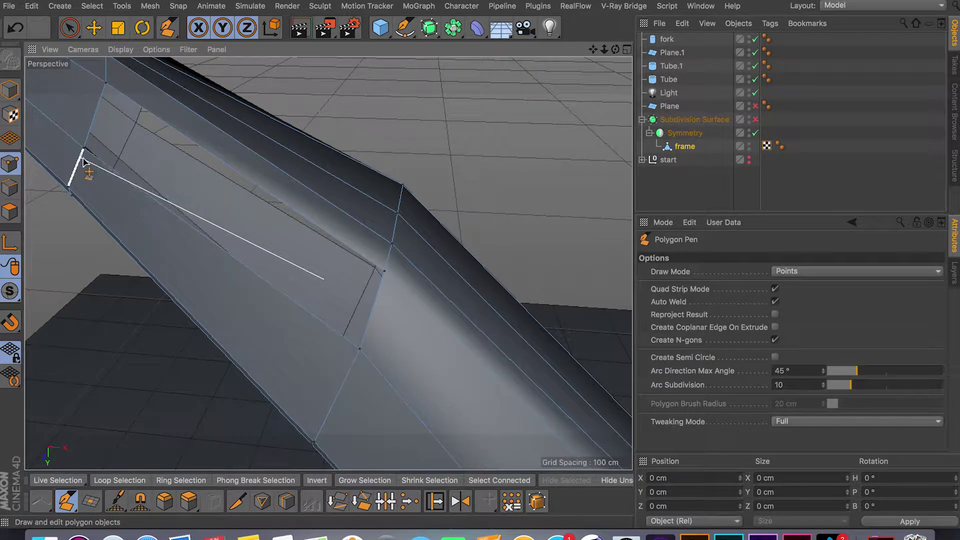
Step: Undo the polygon deletions on the side of the down tube
left_click_drag(274, 251, 315, 293, "alt")
key("super+z")
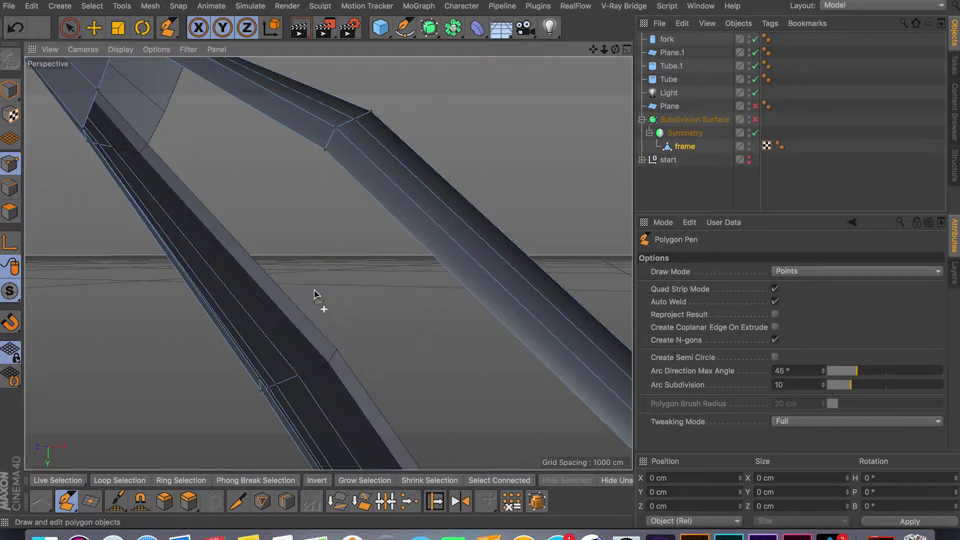
key("super+z")
key("super+z")
key("super+z")
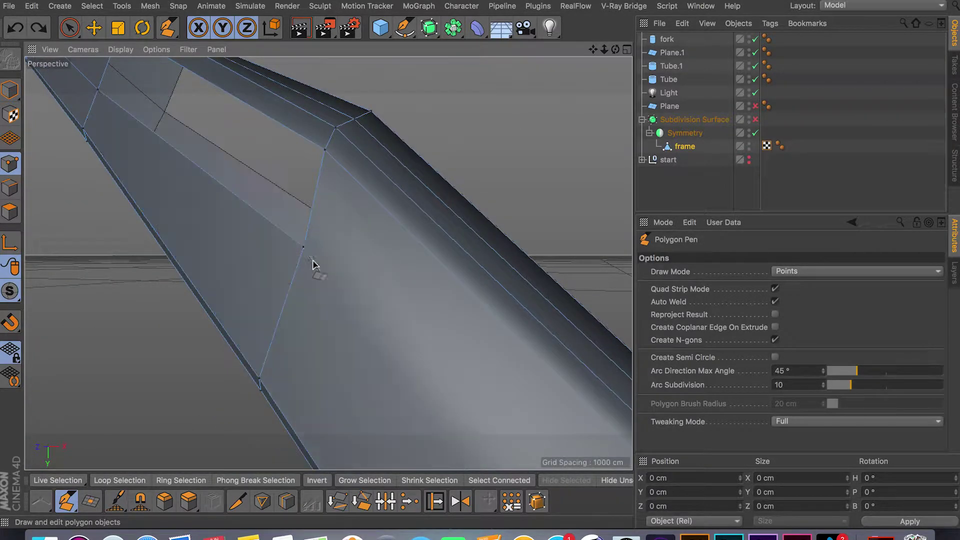
key("super+z")
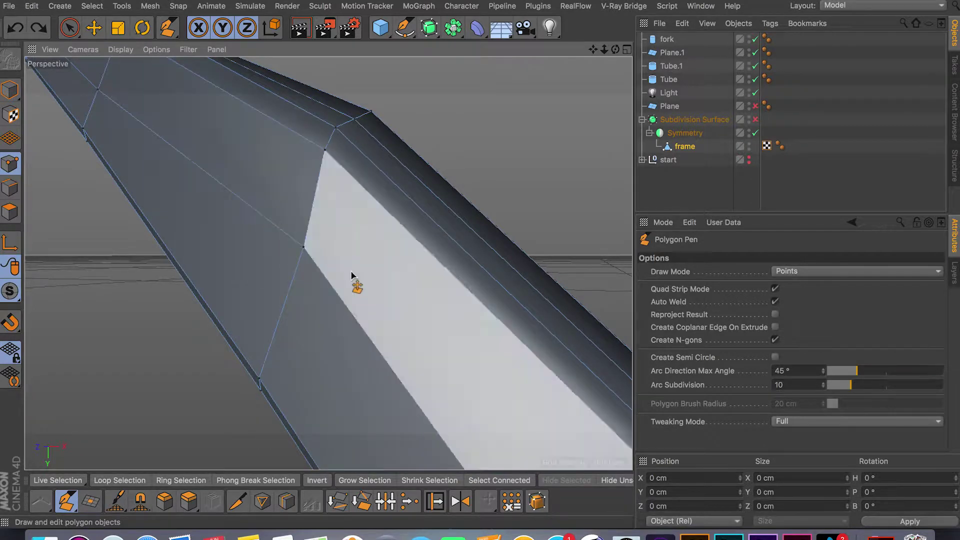
Step: Try dissolving a middle corner point and the adjoining long edge on the down tube's side with the Polygon Pen, undoing each attempt
left_click(301, 250, "ctrl")
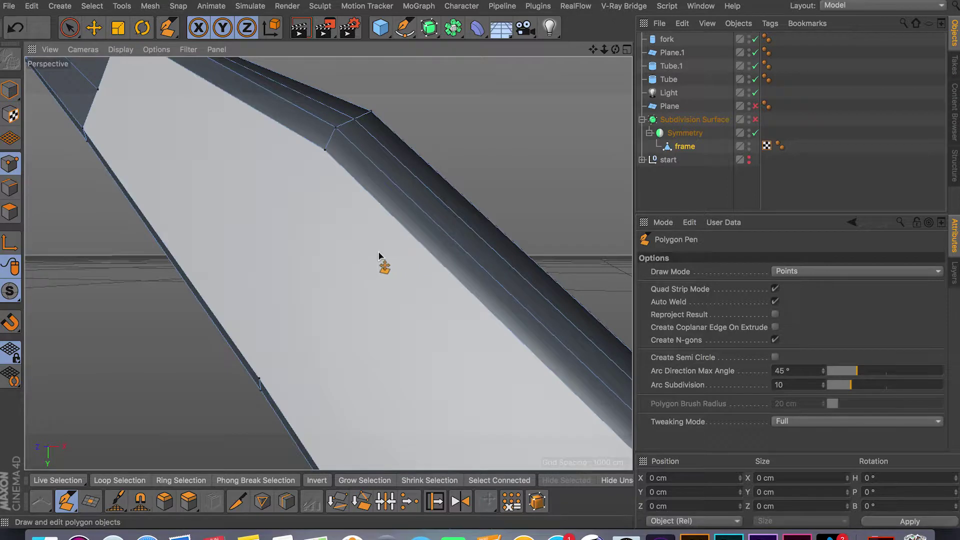
key("ctrl+z")
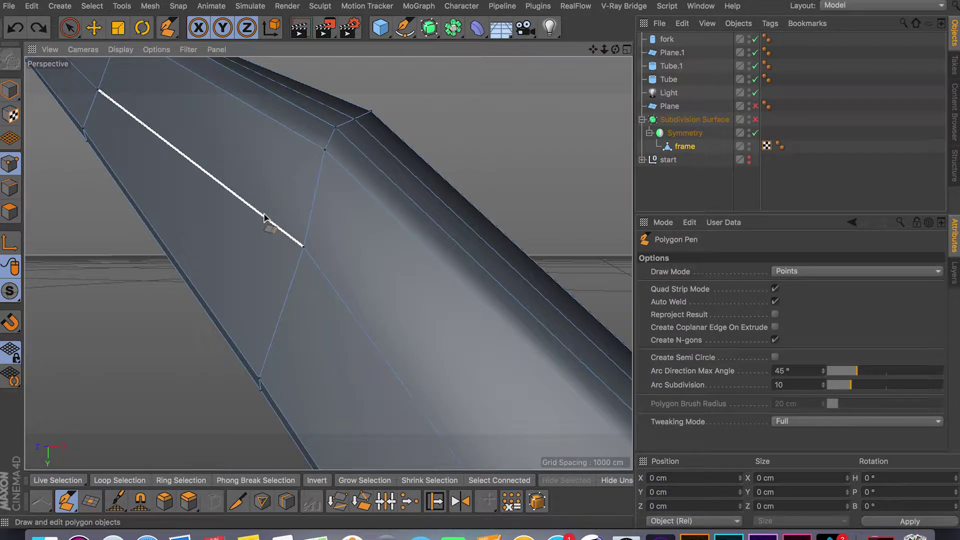
key("ctrl+y")
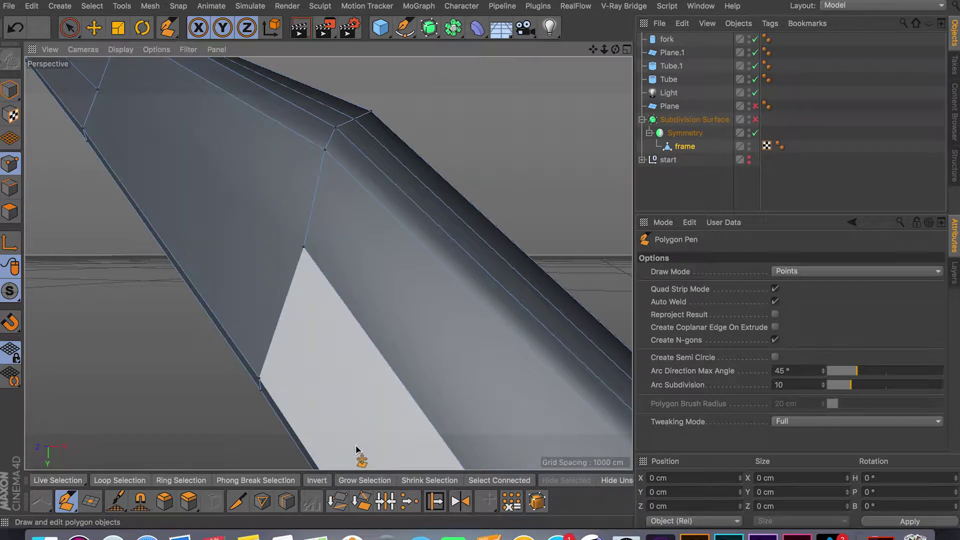
key("ctrl+z")
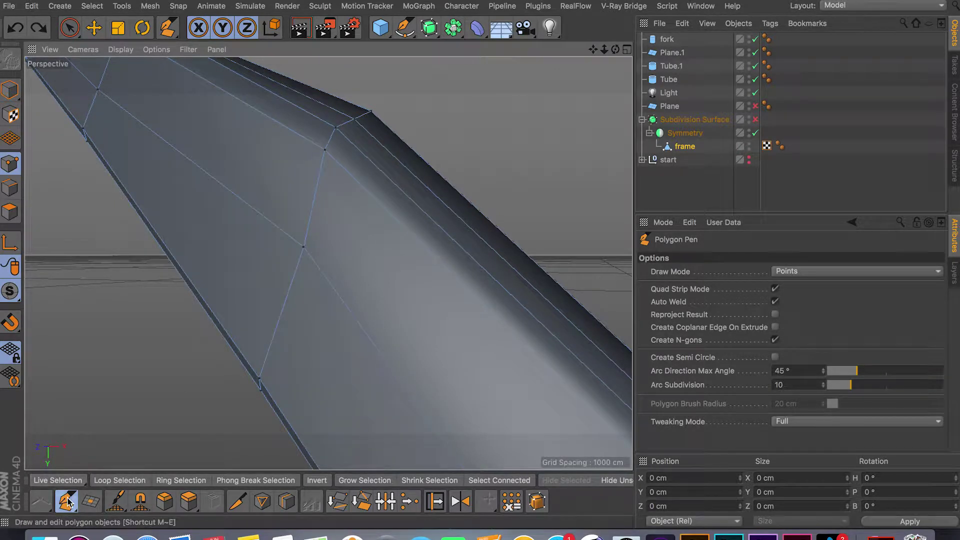
Step: Delete the long lower polygon on the side of the down tube using Live Selection in polygon mode
scroll(278, 382, "down", 6)
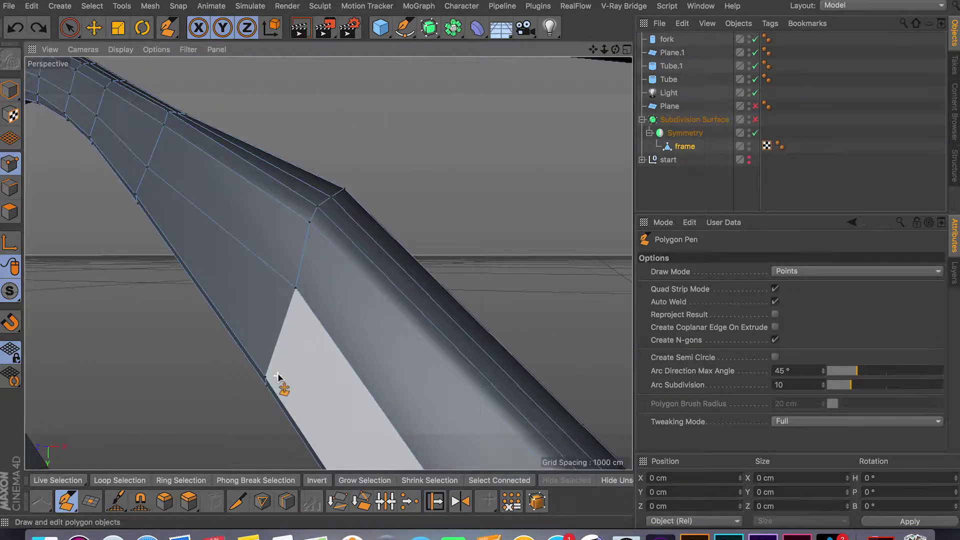
left_click_drag(290, 412, 227, 382, "alt")
scroll(321, 422, "down", 5)
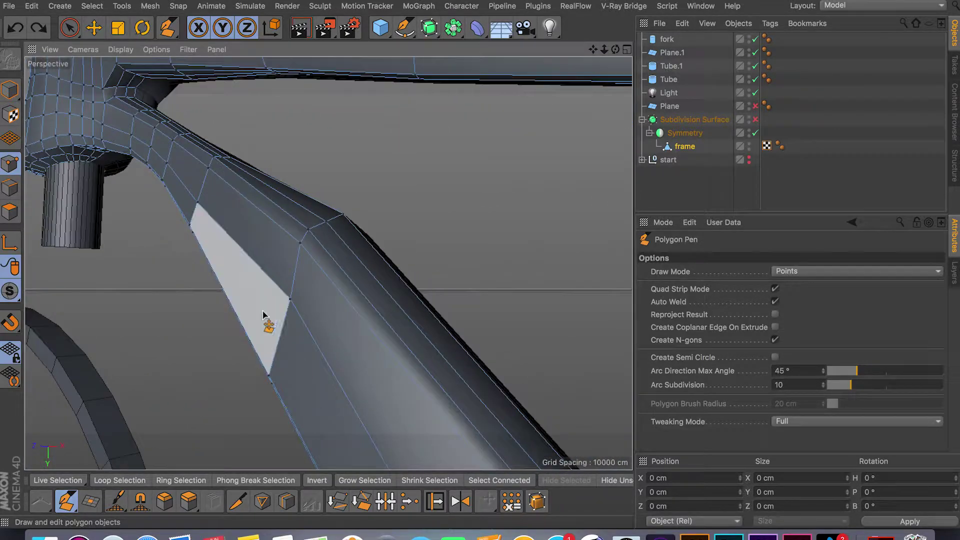
middle_click_drag(346, 362, 307, 316, "alt")
left_click_drag(272, 287, 287, 200, "alt")
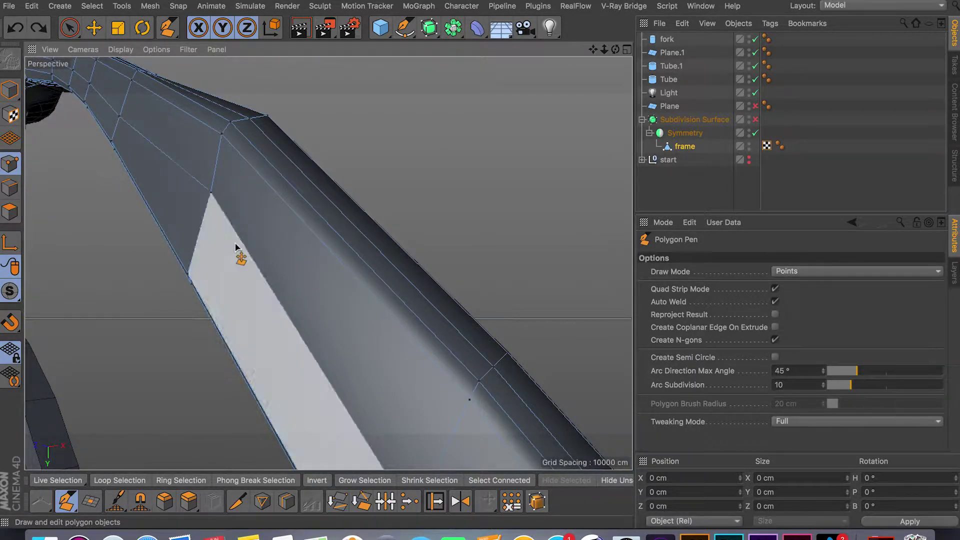
scroll(325, 355, "up", 3)
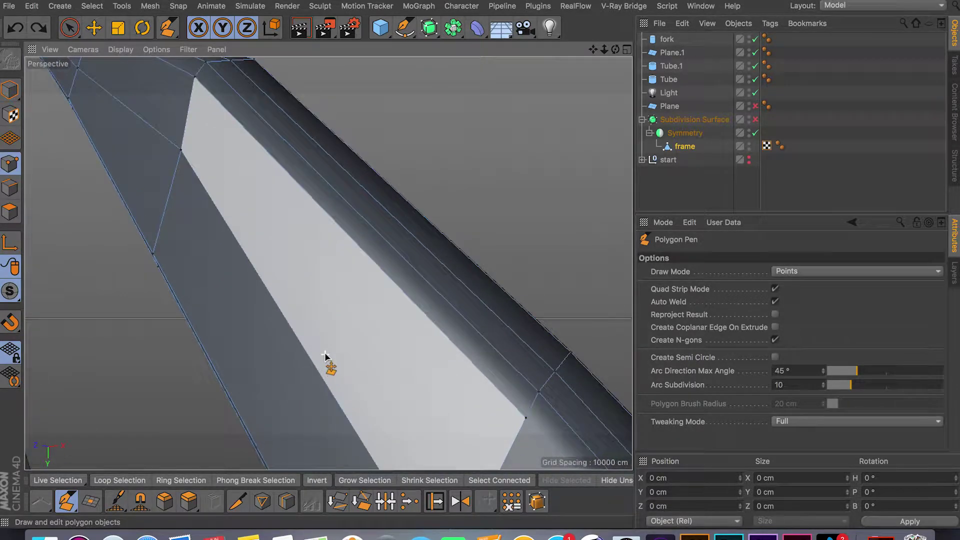
scroll(325, 355, "down", 6)
left_click_drag(402, 394, 241, 270, "alt")
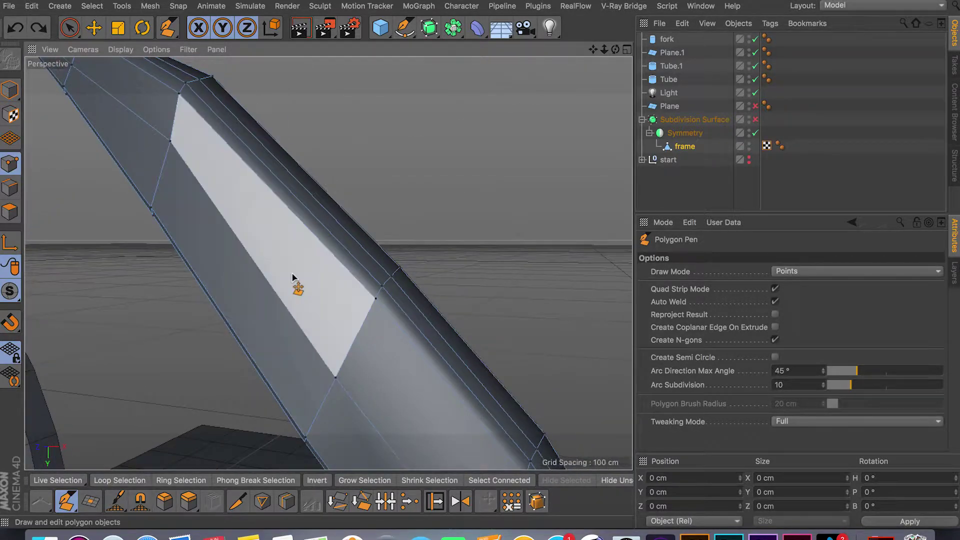
left_click(70, 28)
left_click(9, 212)
left_click(239, 288)
key("Delete")
Step: Fill the lower down-tube hole with the Polygon Pen in point mode by drawing a polygon between its two short end edges
left_click_drag(247, 310, 150, 321, "alt")
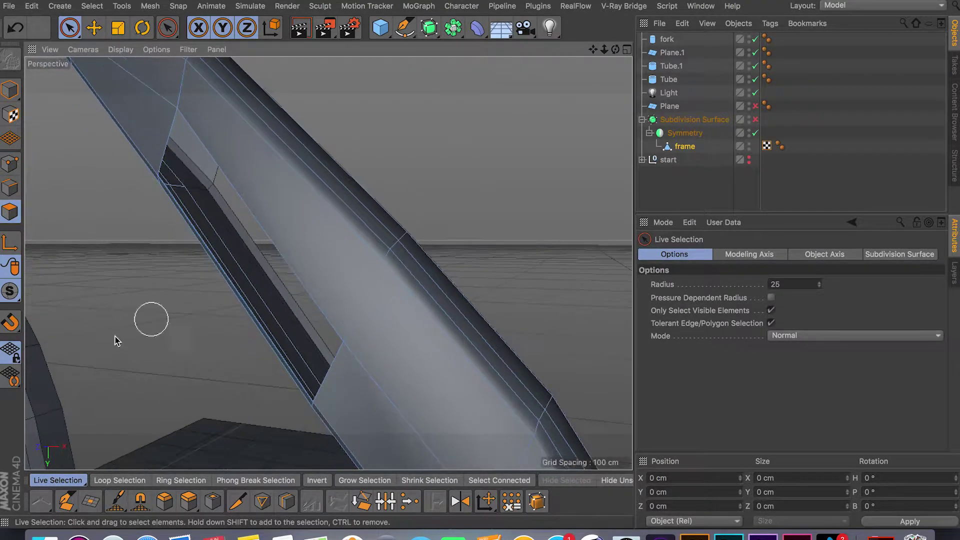
left_click(19, 170)
left_click(69, 500)
left_click_drag(158, 277, 192, 131, "alt")
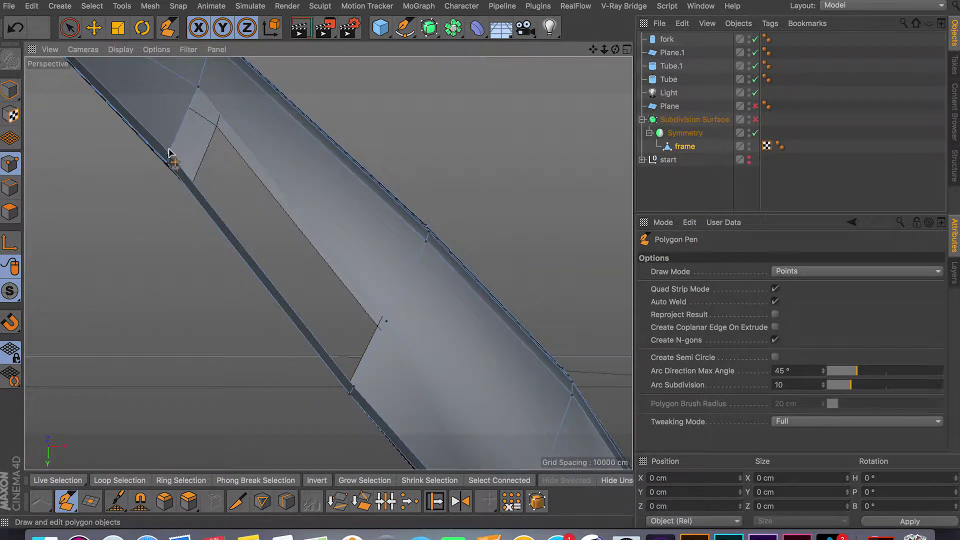
left_click(198, 88)
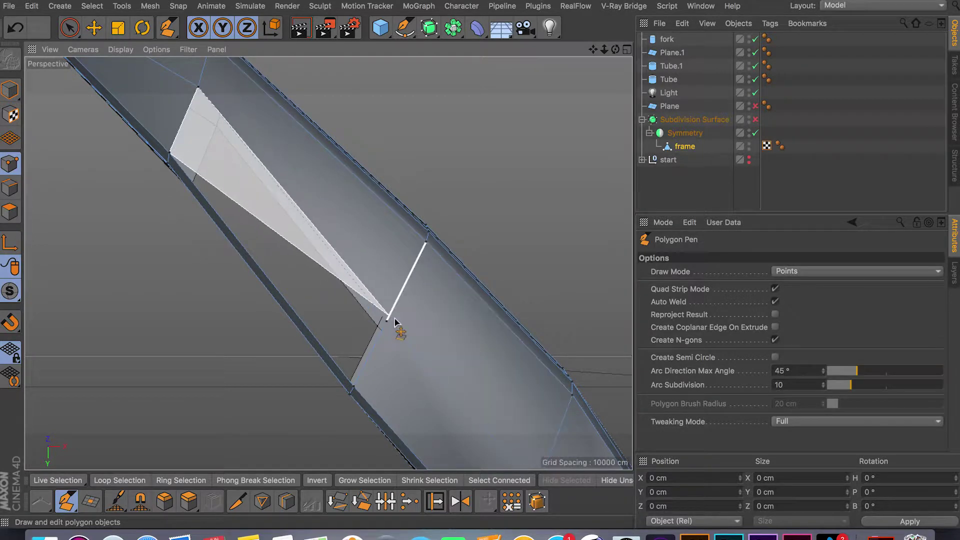
key("Escape")
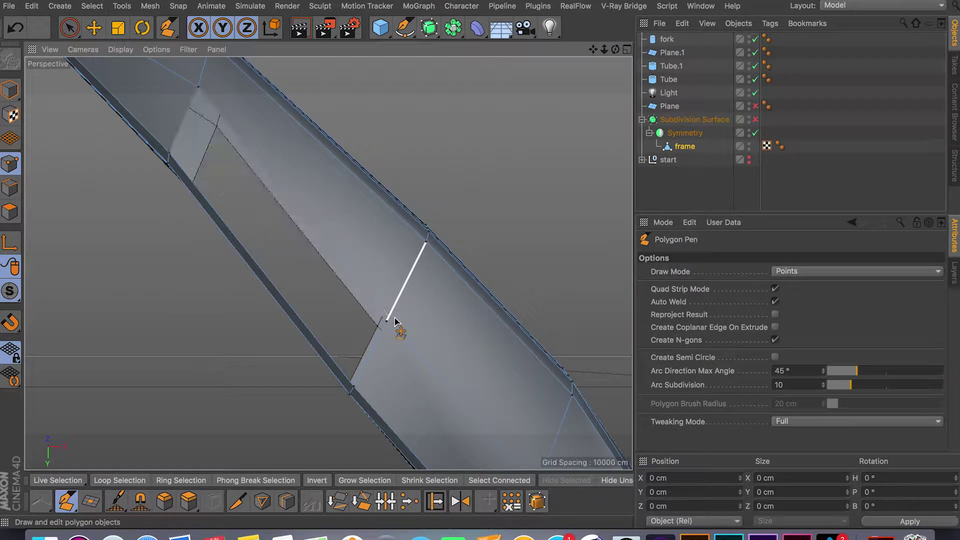
left_click(185, 120)
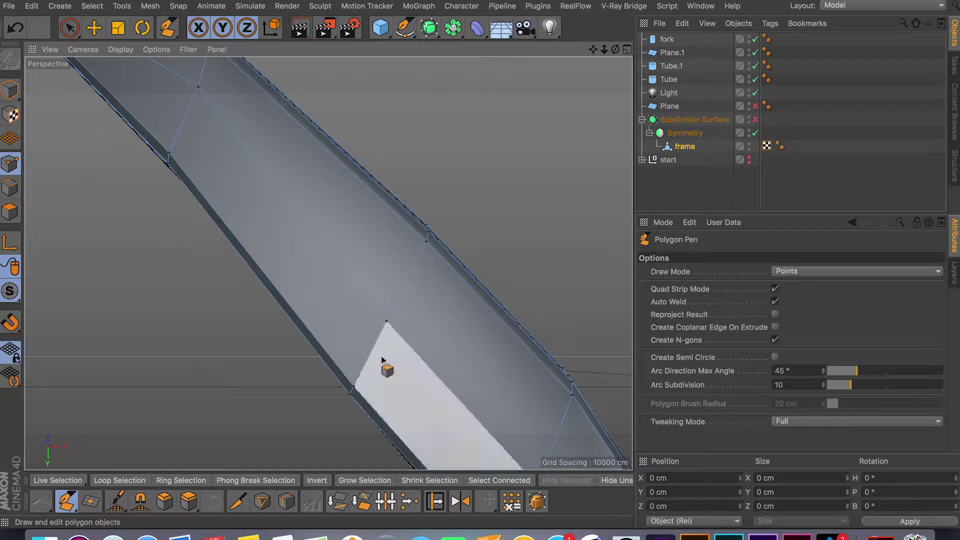
left_click_drag(381, 279, 441, 191, "alt")
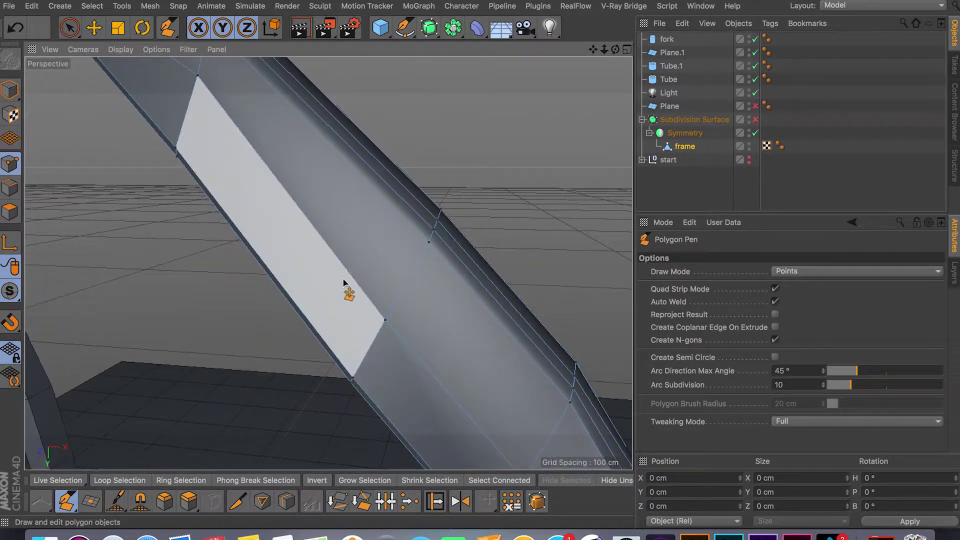
Step: Undo the last fill and try drawing a polygon from the hole's upper short edge to its lower inner corner point
key("super+z")
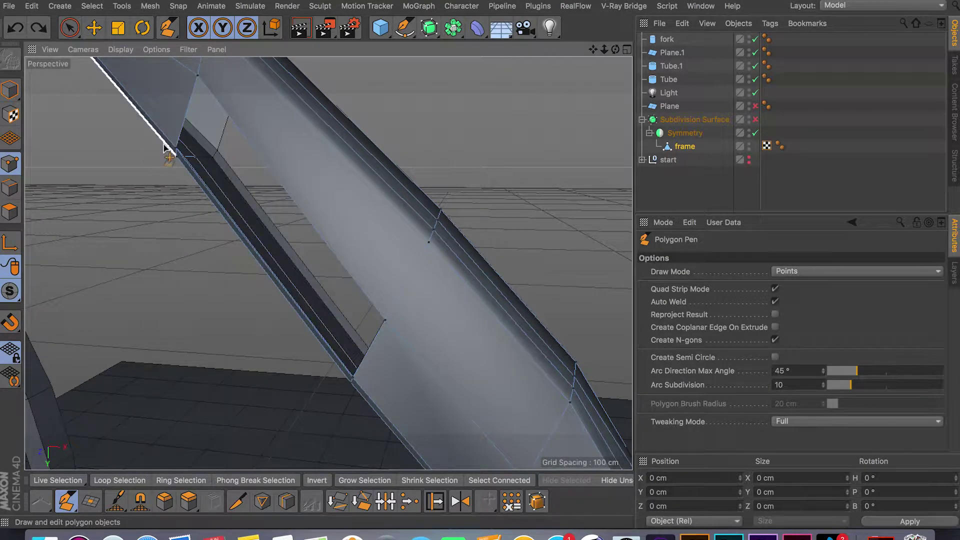
left_click_drag(198, 75, 386, 328)
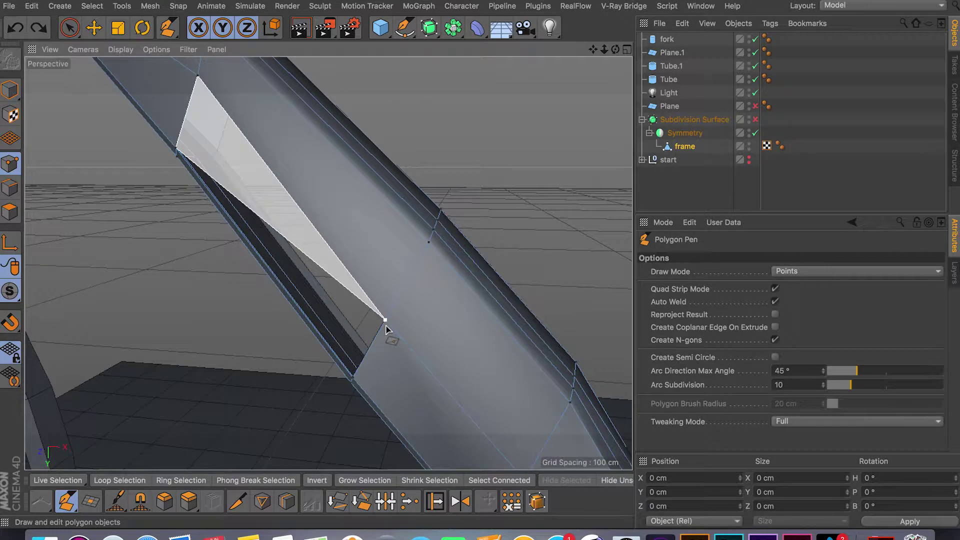
left_click(386, 325)
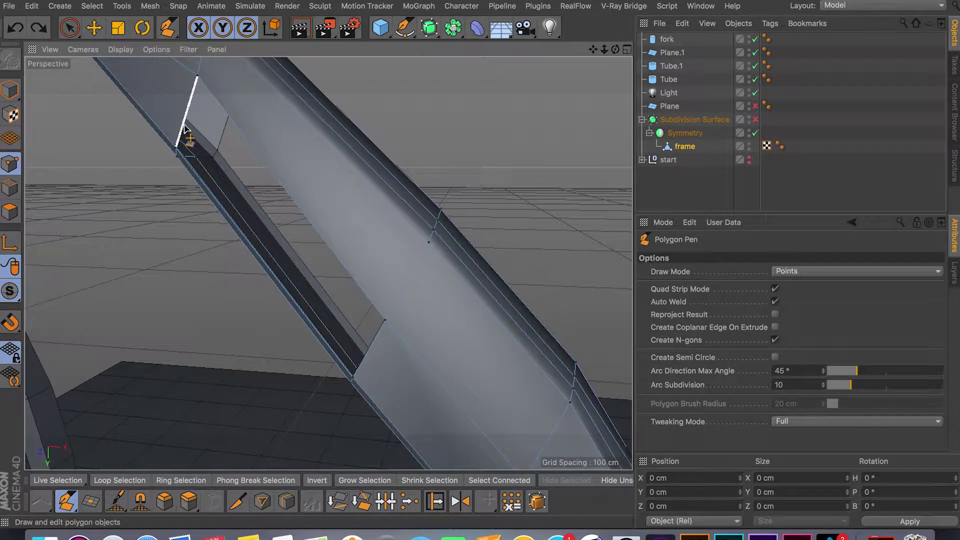
Step: Try bridging the hole's upper short edge to its lower short edge with the Polygon Pen, then undo the fill
left_click_drag(190, 124, 381, 338)
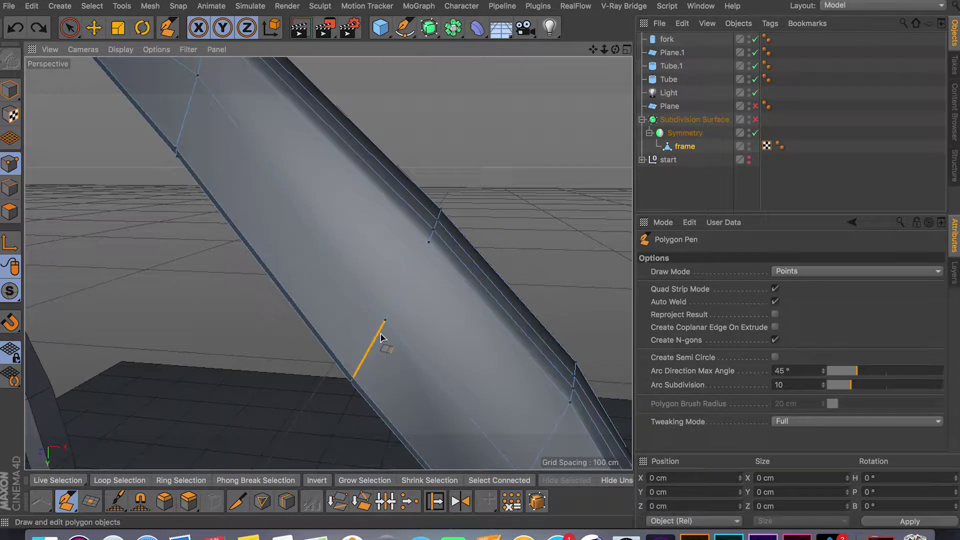
left_click_drag(349, 317, 336, 344, "alt")
key("super+z")
Step: Try extruding the long polygon beside the down-tube hole outward with the Polygon Pen, then undo the extrusion
left_click_drag(375, 260, 413, 232, "alt")
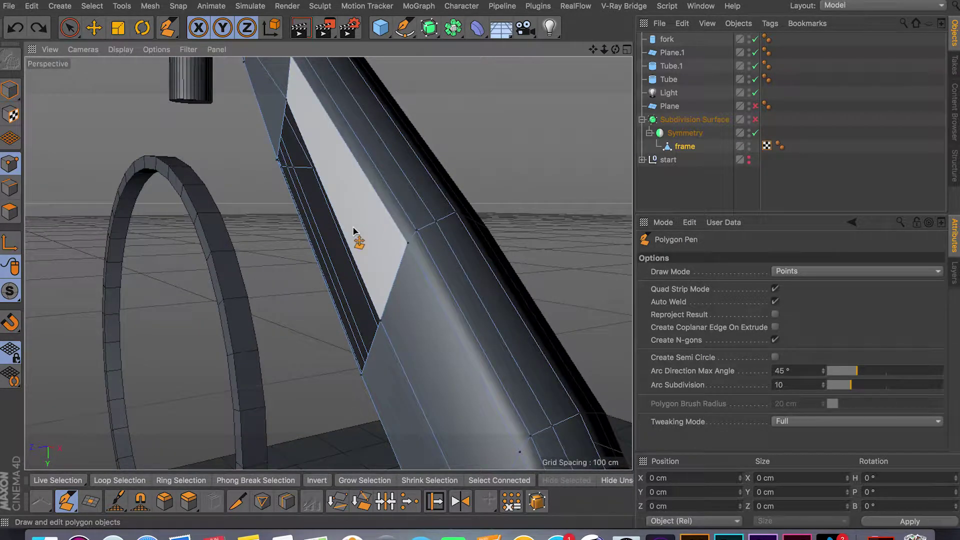
left_click_drag(354, 230, 320, 240, "ctrl")
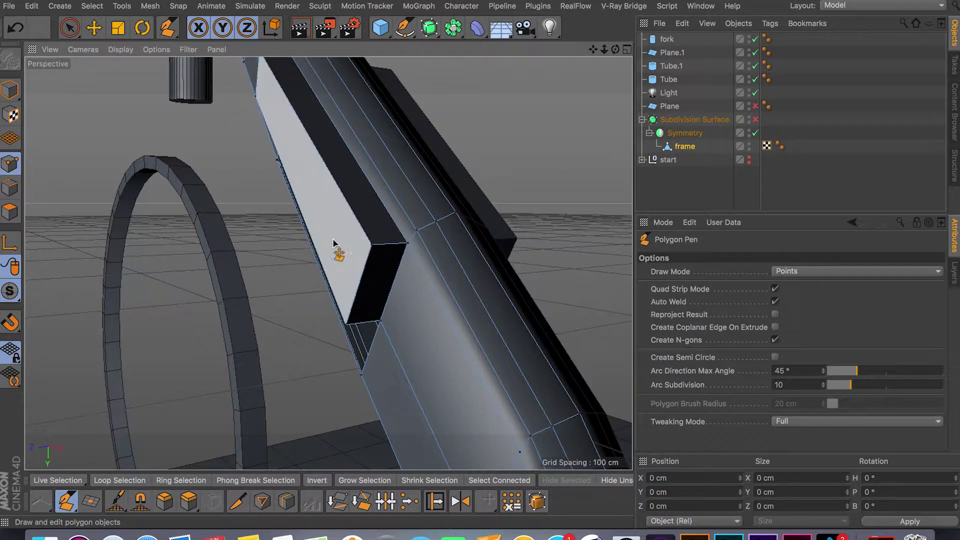
key("super+z")
Step: Try extruding the hole's lower and upper inner corner points outward into new polygons, then undo both extrusions
middle_click_drag(391, 283, 371, 243, "alt")
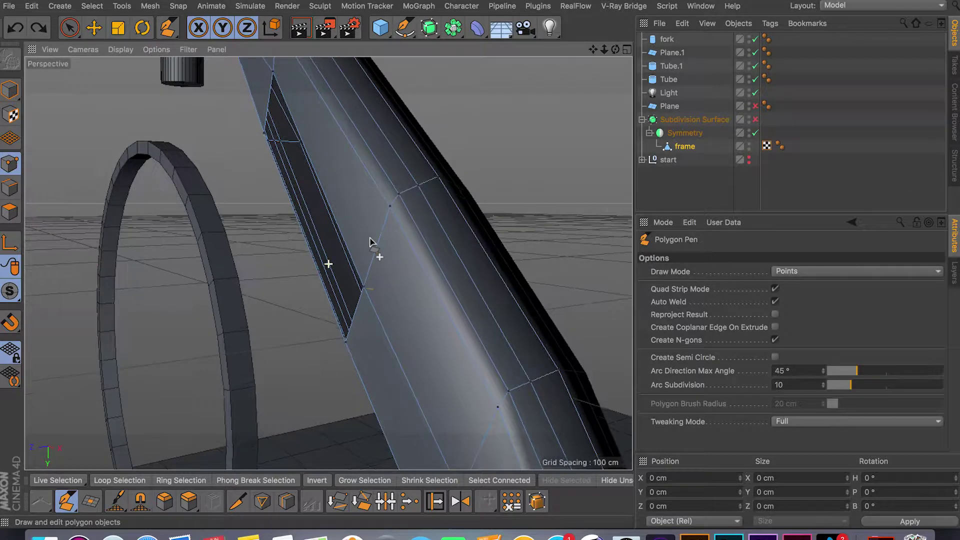
left_click_drag(364, 295, 299, 298)
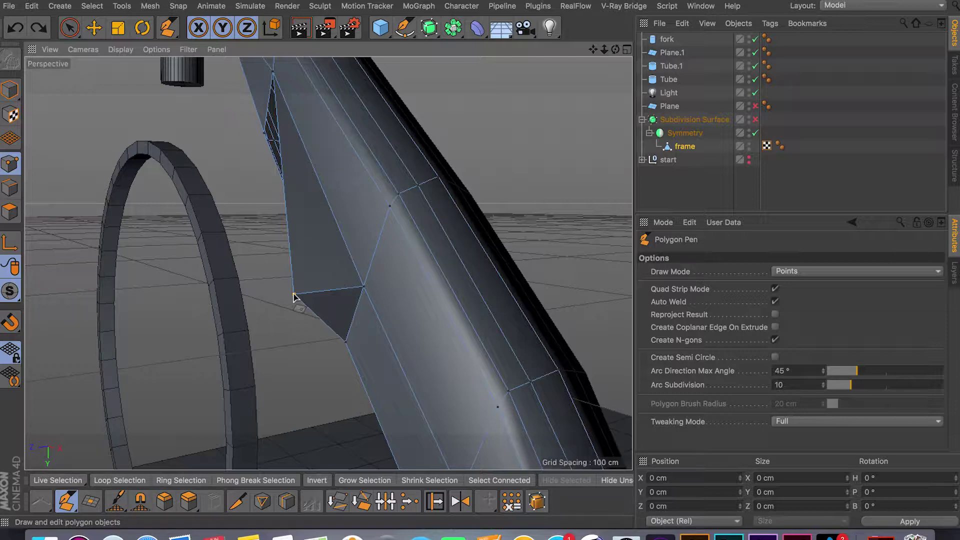
left_click_drag(267, 162, 278, 160, "alt")
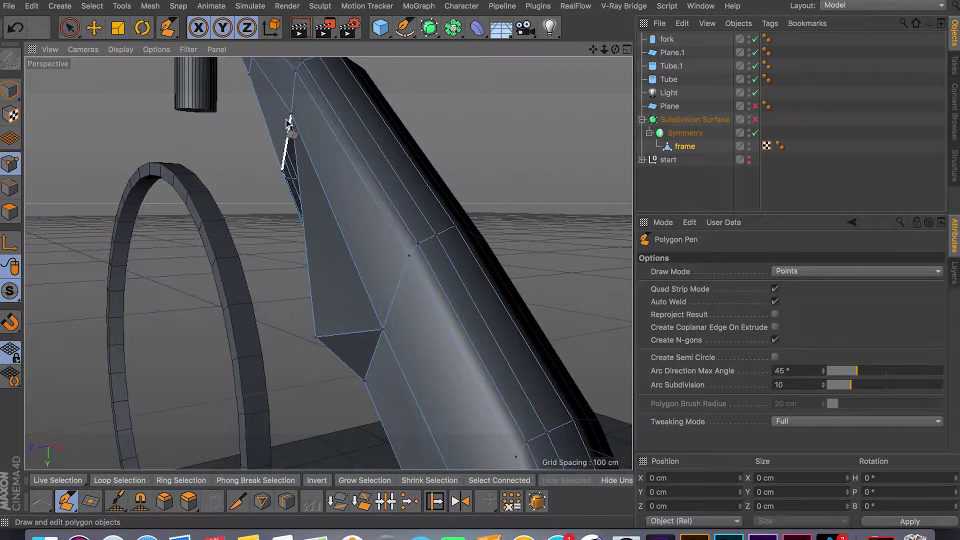
left_click_drag(289, 119, 214, 215)
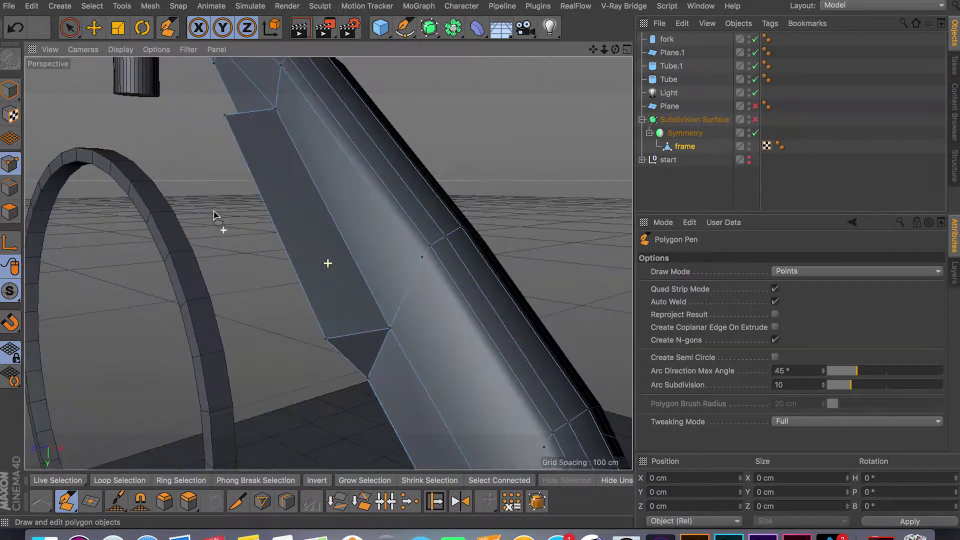
key("super+z")
key("super+z")
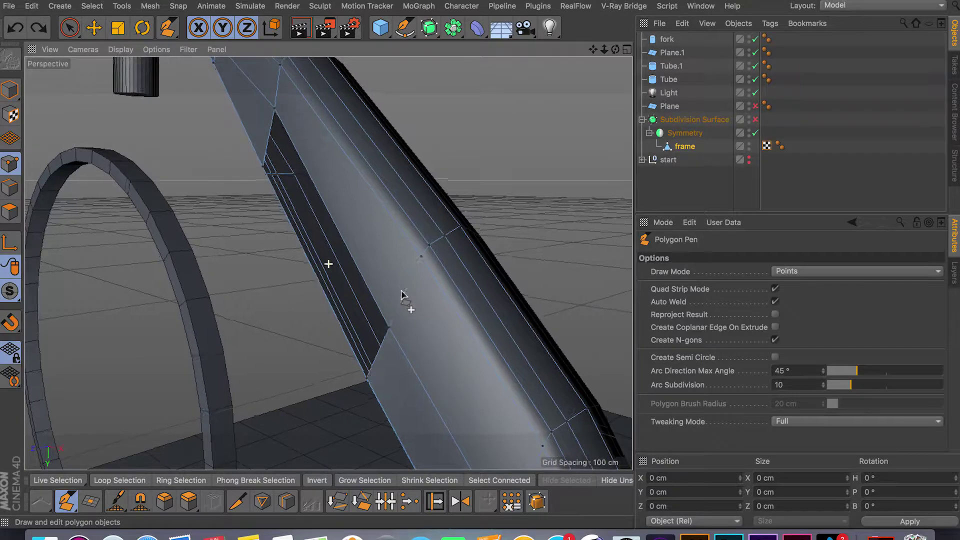
Step: Try extruding the hole's upper short edge outward, then undo back until the deleted lower polygon is restored
middle_click_drag(393, 299, 336, 250, "alt")
left_click_drag(329, 253, 238, 245, "alt")
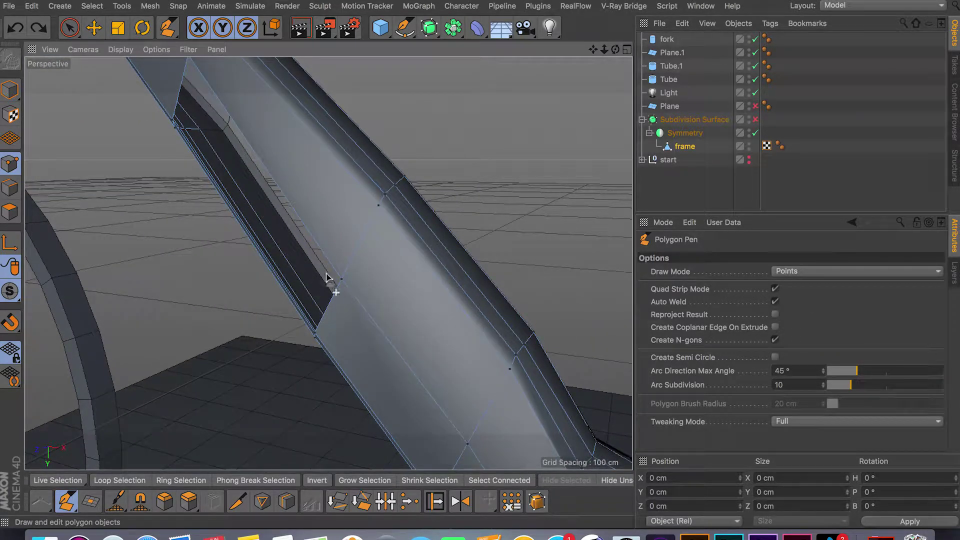
left_click_drag(310, 258, 210, 194, "alt")
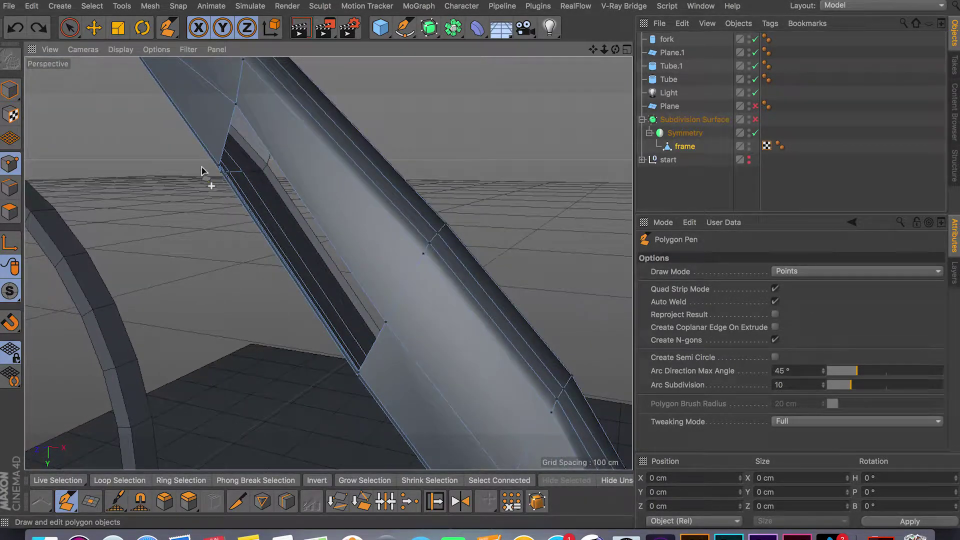
left_click_drag(225, 153, 309, 194, "alt")
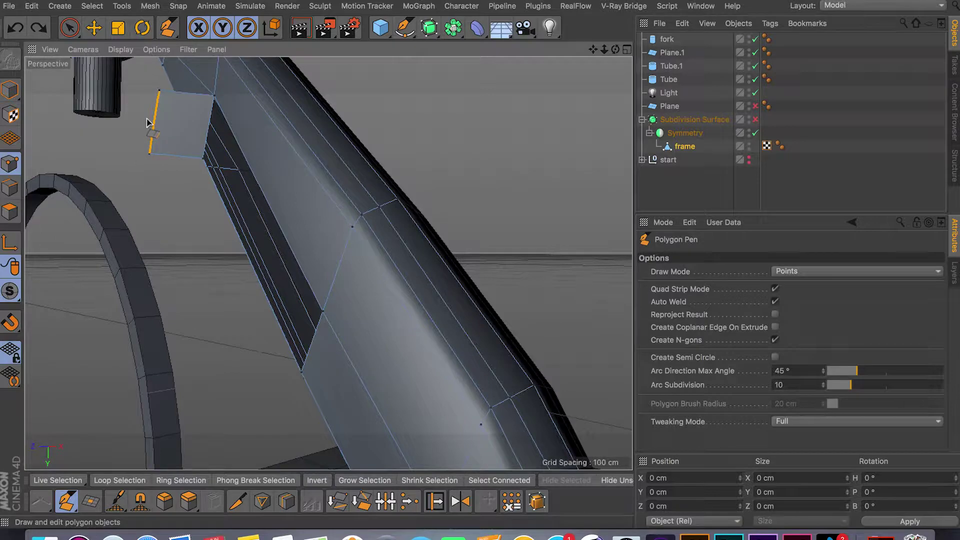
left_click_drag(144, 123, 75, 195, "alt")
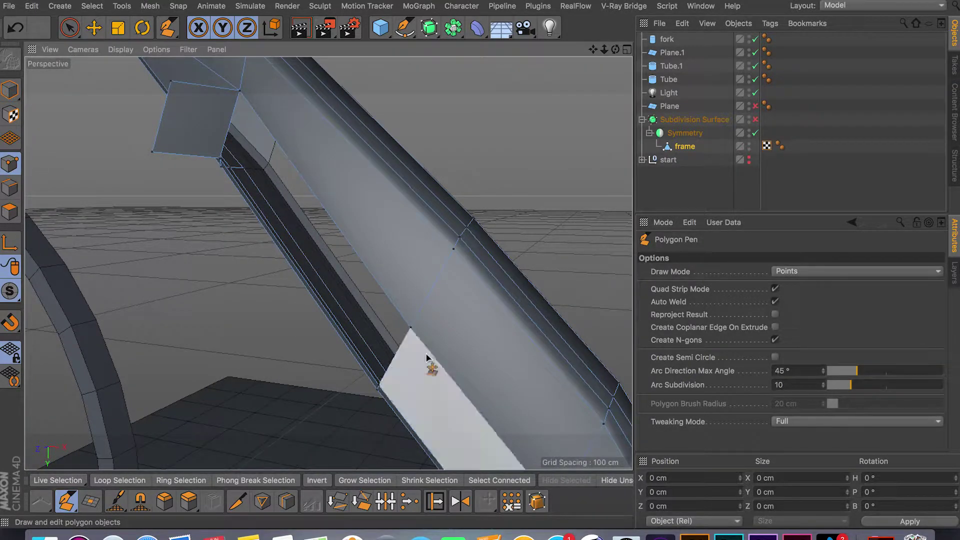
key("super+z")
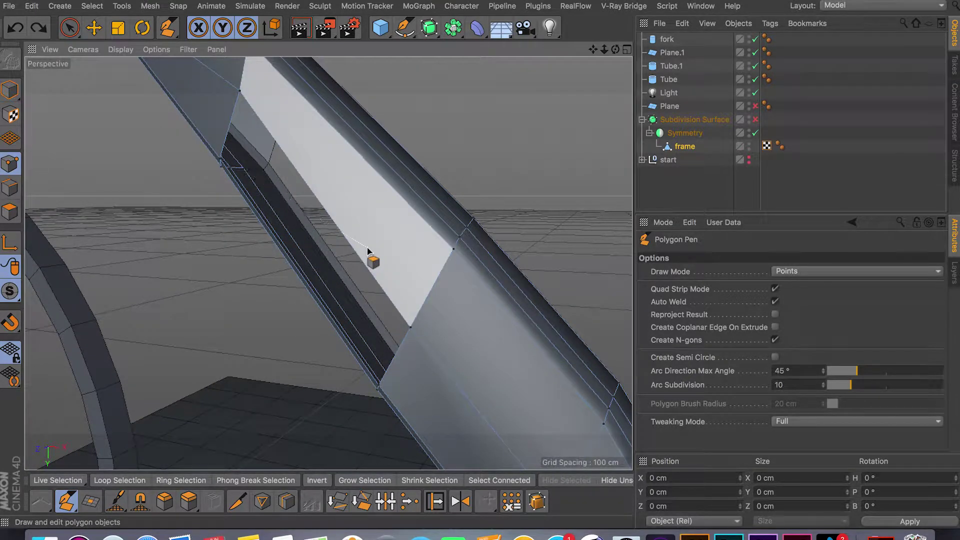
key("super+z")
Step: Cut a new edge across the middle of the lower down-tube polygon with the Polygon Pen
middle_click_drag(419, 252, 391, 229, "alt")
left_click_drag(374, 226, 436, 195, "alt")
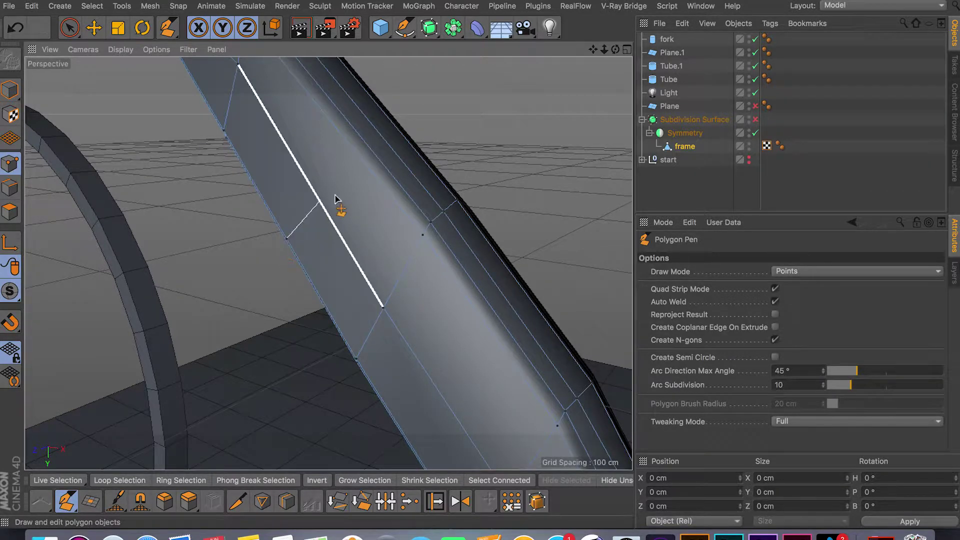
left_click(287, 238)
left_click(310, 189)
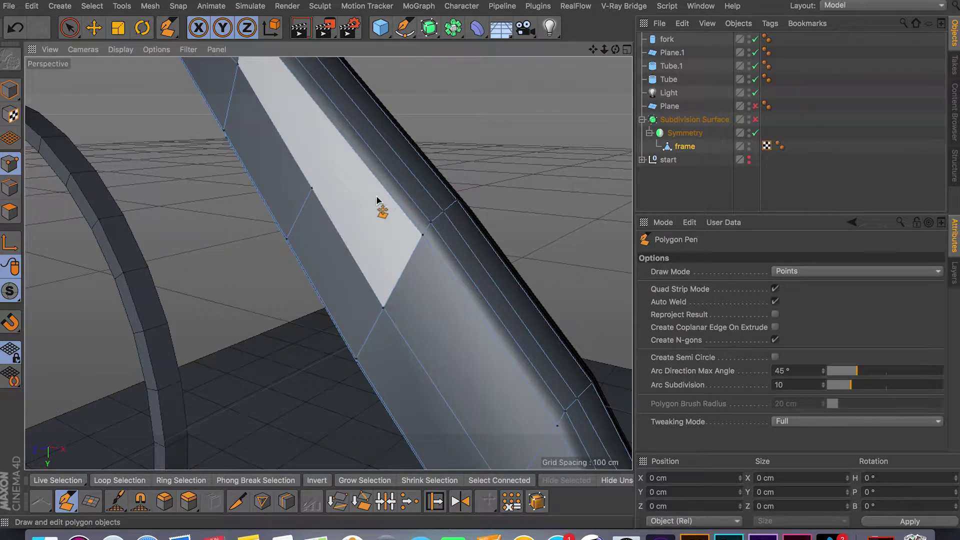
Step: Try continuing the cut from the new midpoint across the adjoining upper polygon, then undo that cut
left_click_drag(301, 216, 292, 308, "alt")
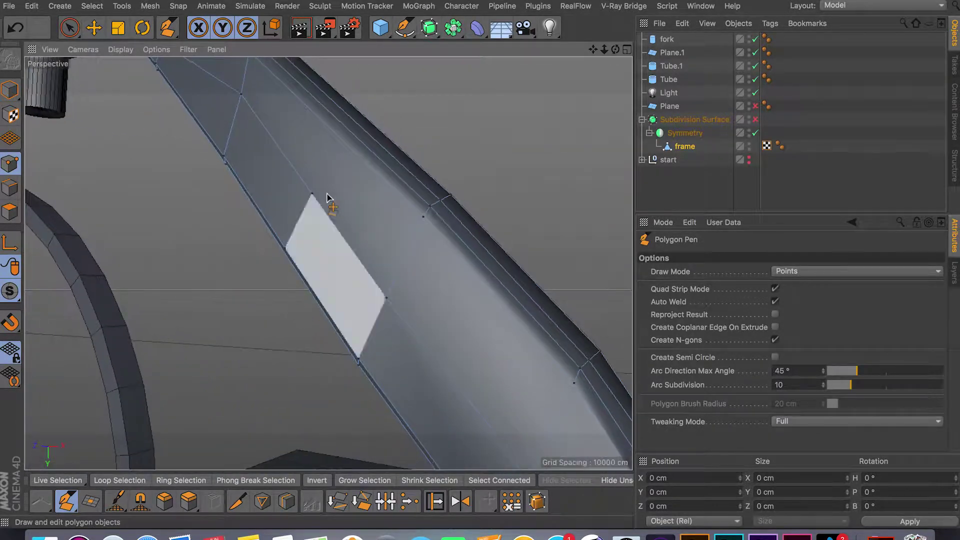
left_click(312, 193)
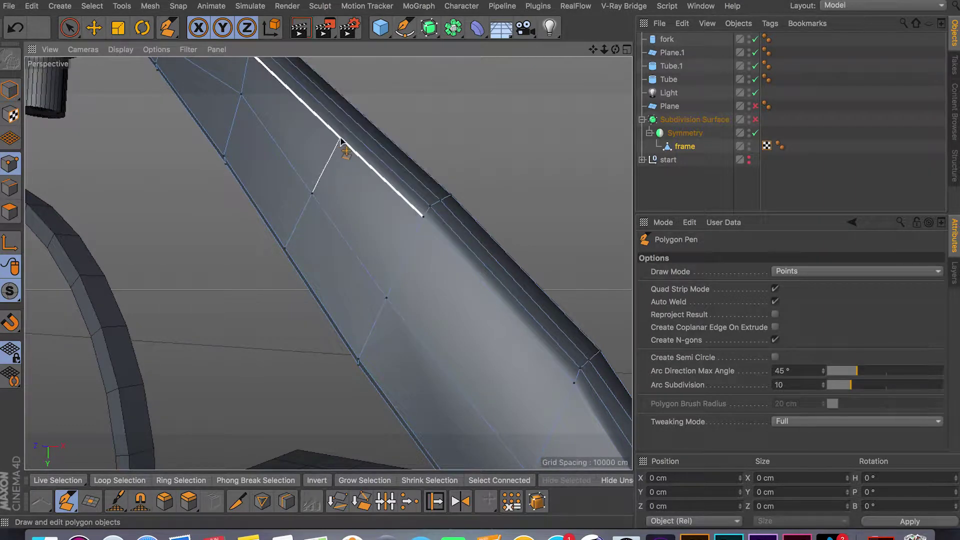
left_click_drag(391, 154, 419, 88, "alt")
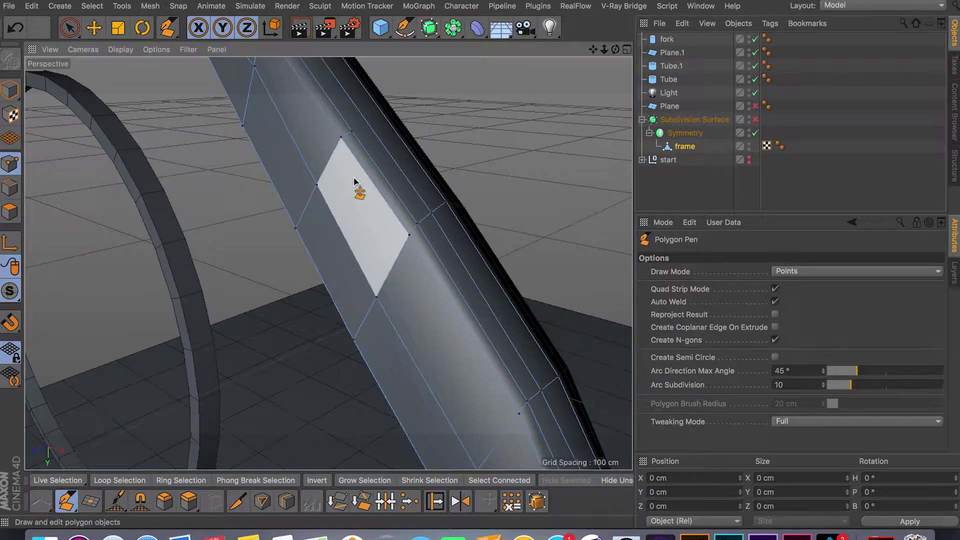
key("super+z")
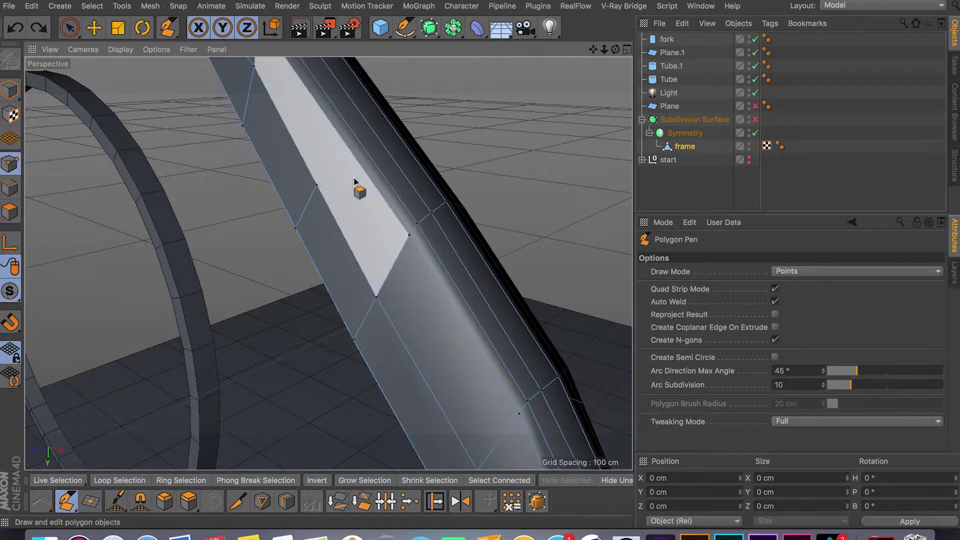
Step: Try cutting the upper down-tube polygon from its upper long edge to the middle point of the shared edge, then undo the cuts
left_click_drag(434, 213, 328, 238, "alt")
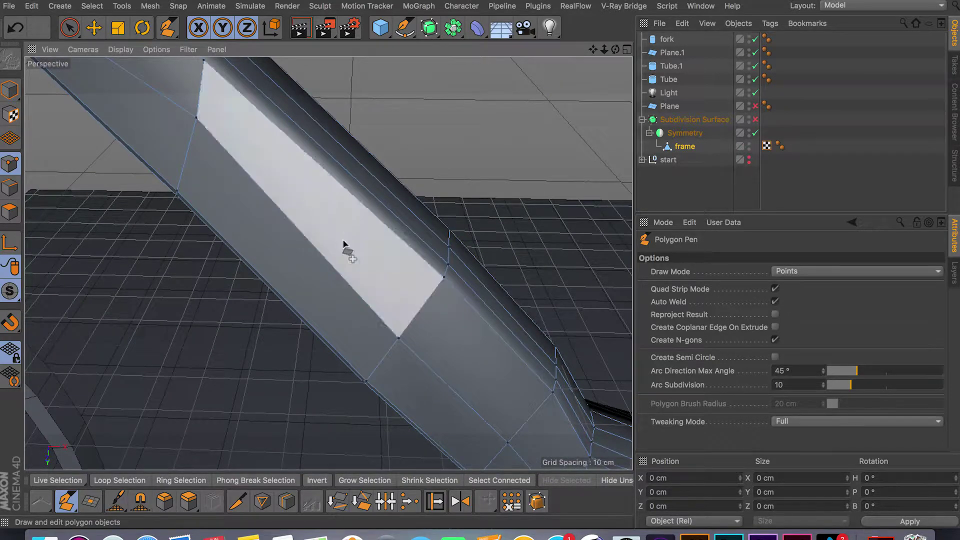
scroll(343, 242, "down", 8)
left_click_drag(273, 327, 463, 326, "alt")
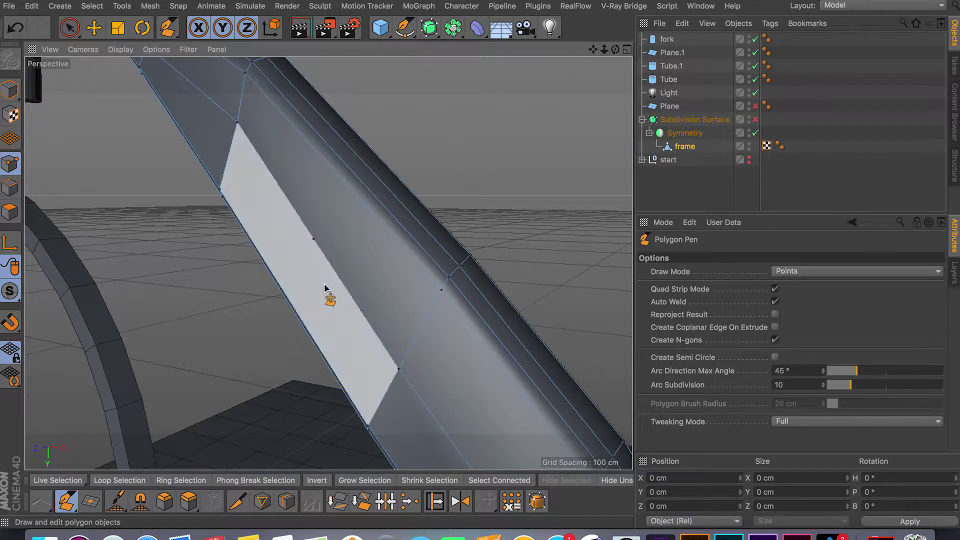
left_click_drag(316, 284, 385, 281, "alt")
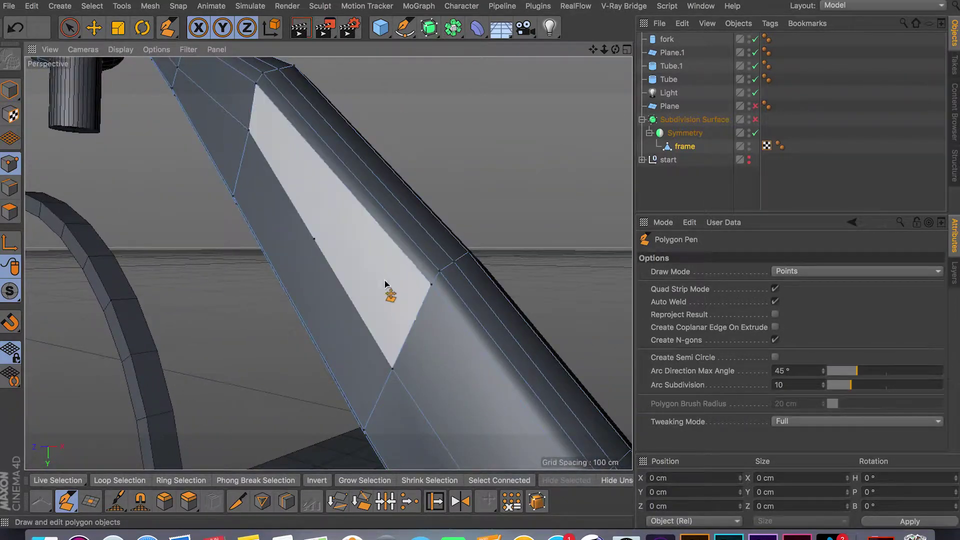
left_click(336, 176)
left_click(317, 239)
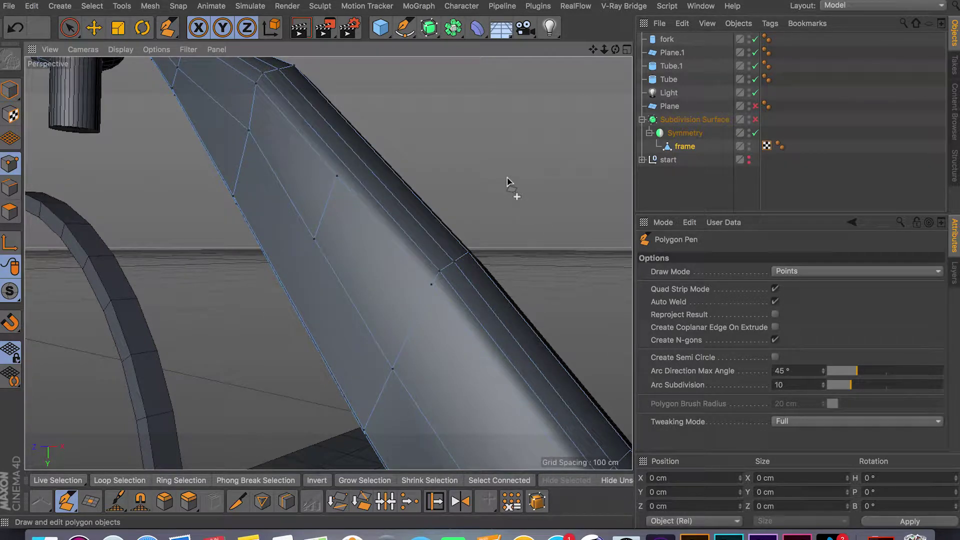
key("ctrl+z")
key("ctrl+z")
key("ctrl+z")
middle_click_drag(372, 269, 318, 239, "alt")
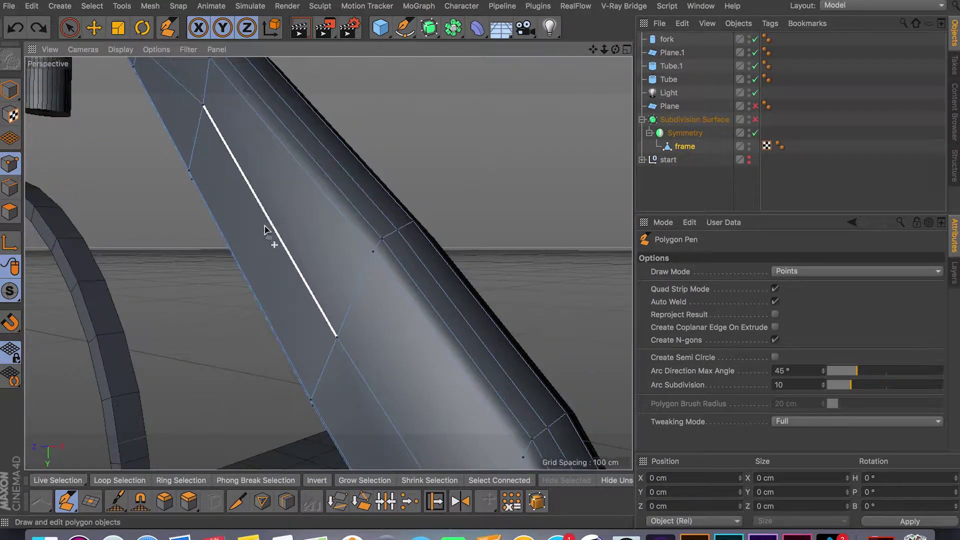
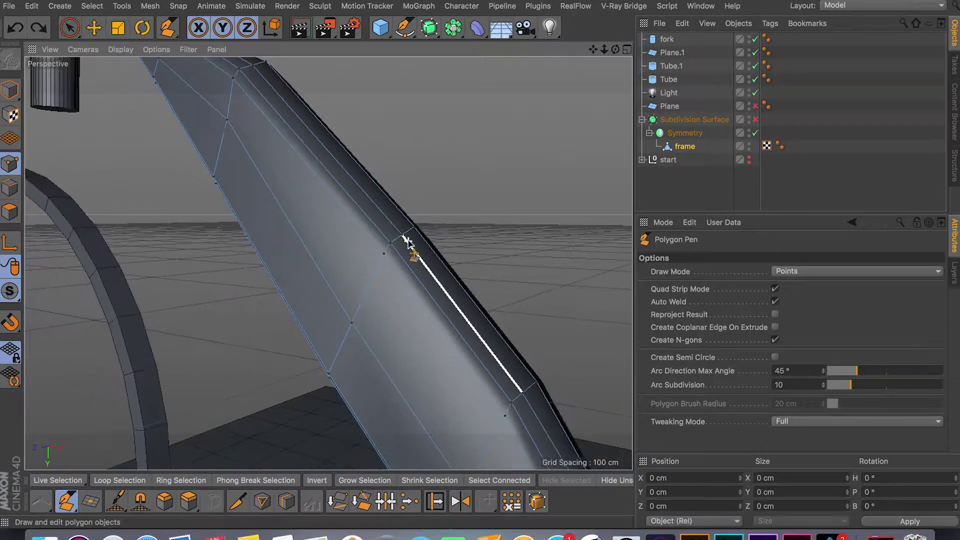
mouse_move(328, 263)
left_mouse_down("alt")
mouse_move(381, 262)
mouse_move(289, 296)
mouse_move(562, 257)
mouse_move(519, 272)
mouse_move(360, 283)
mouse_move(399, 253)
left_mouse_up("alt")
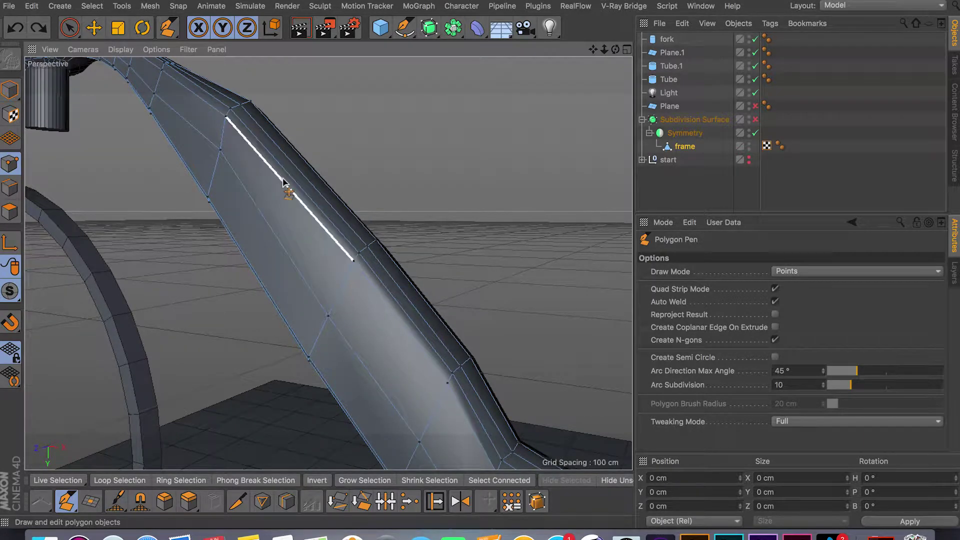
scroll(315, 223, "down", 3)
scroll(315, 223, "up", 4)
left_click_drag(352, 274, 388, 276, "alt")
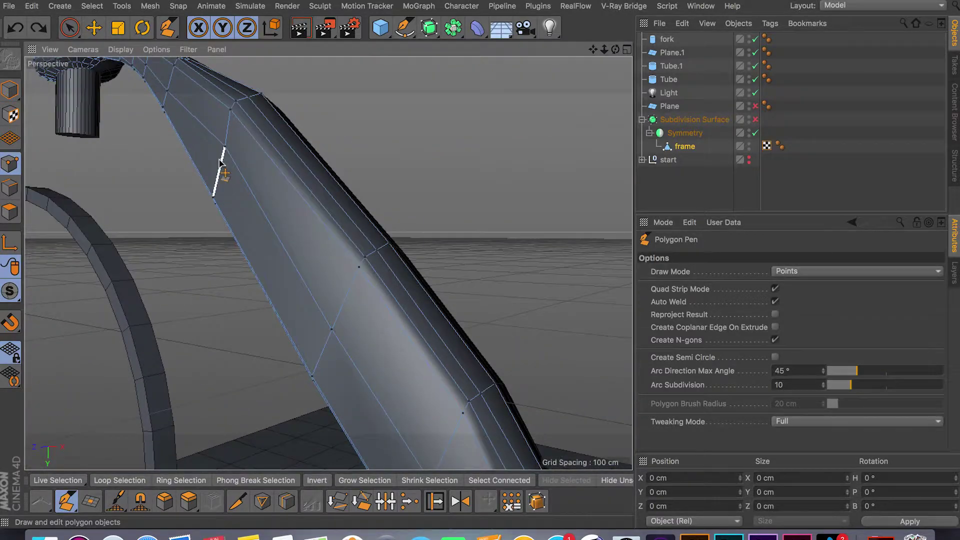
left_click_drag(375, 315, 361, 254, "alt")
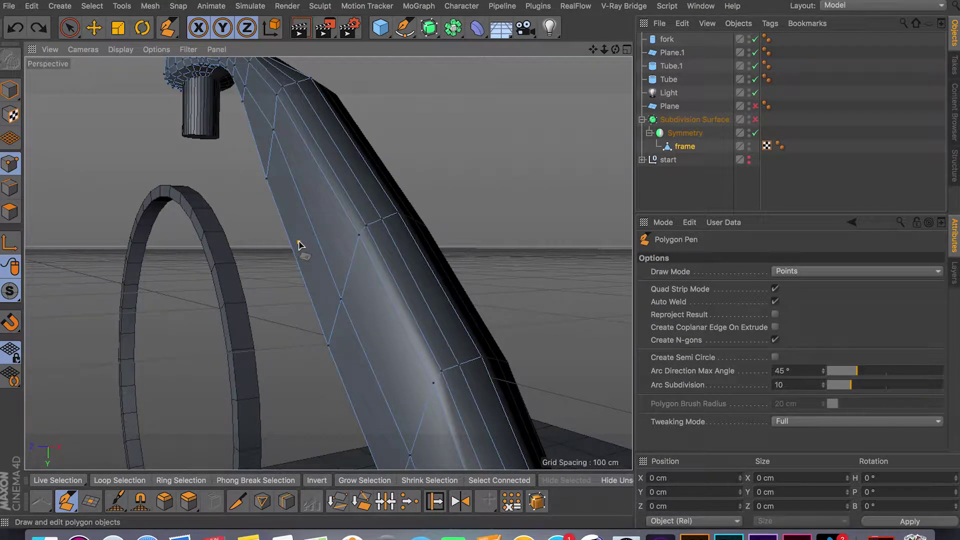
Step: Try moving the outer long edge of the lower down-tube polygon outward with the Polygon Pen, then undo the move
mouse_move(332, 271)
left_mouse_down("alt")
mouse_move(310, 271)
mouse_move(343, 263)
left_mouse_up("alt")
key("super+z")
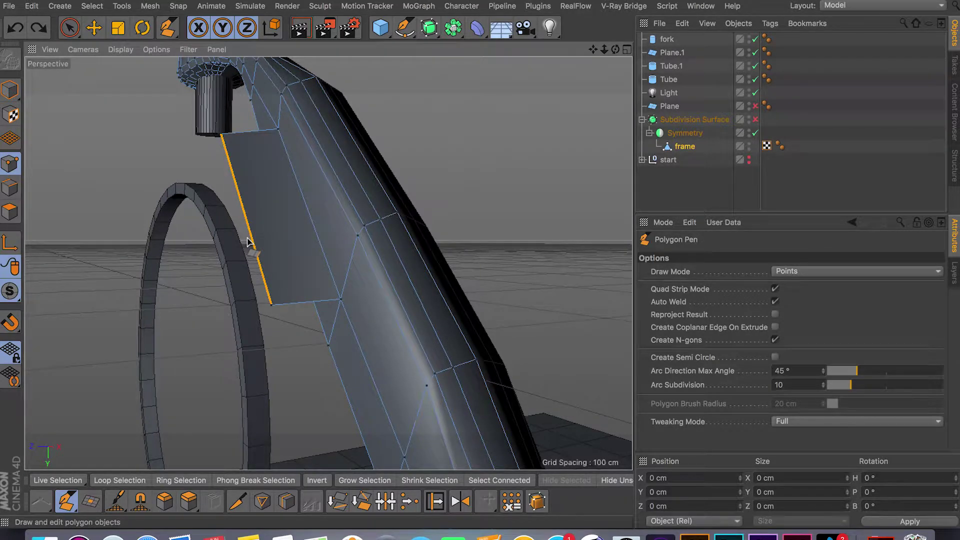
left_click_drag(292, 228, 225, 274, "alt")
key("super+z")
Step: Try extruding the long upper polygon on the down tube's side outward again, then undo the extrusion
left_click_drag(325, 212, 265, 219, "ctrl")
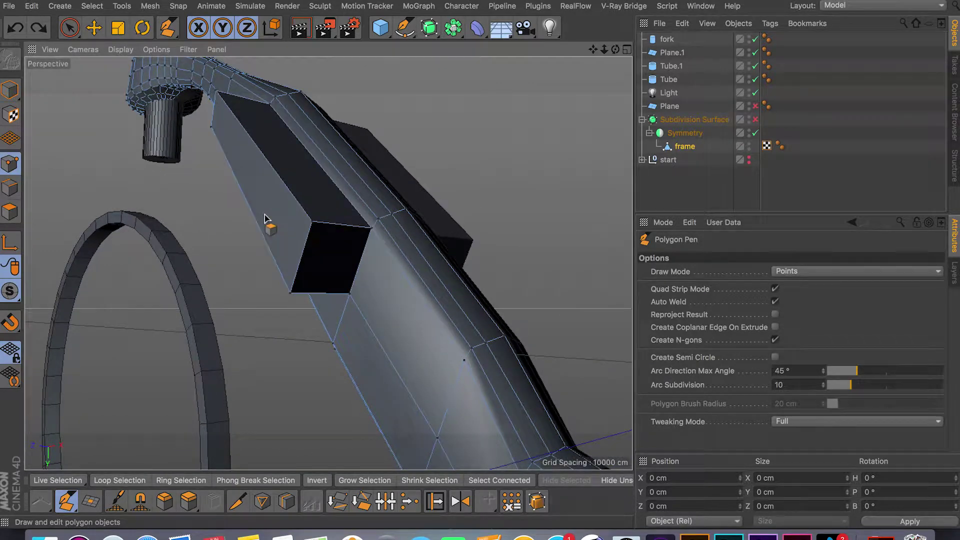
key("super+z")
left_click_drag(328, 266, 367, 257, "alt")
scroll(336, 253, "down", 8)
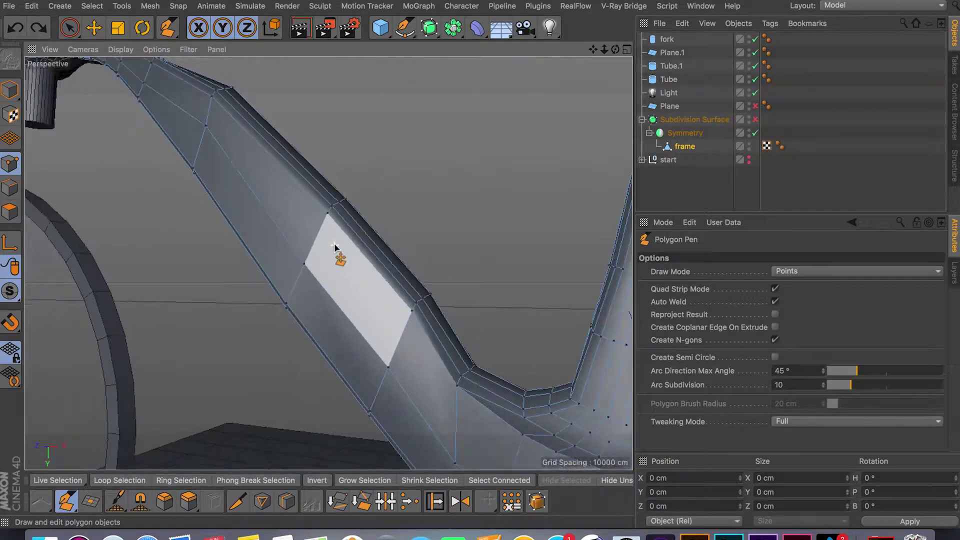
scroll(333, 244, "down", 2)
left_click_drag(329, 223, 370, 216, "alt")
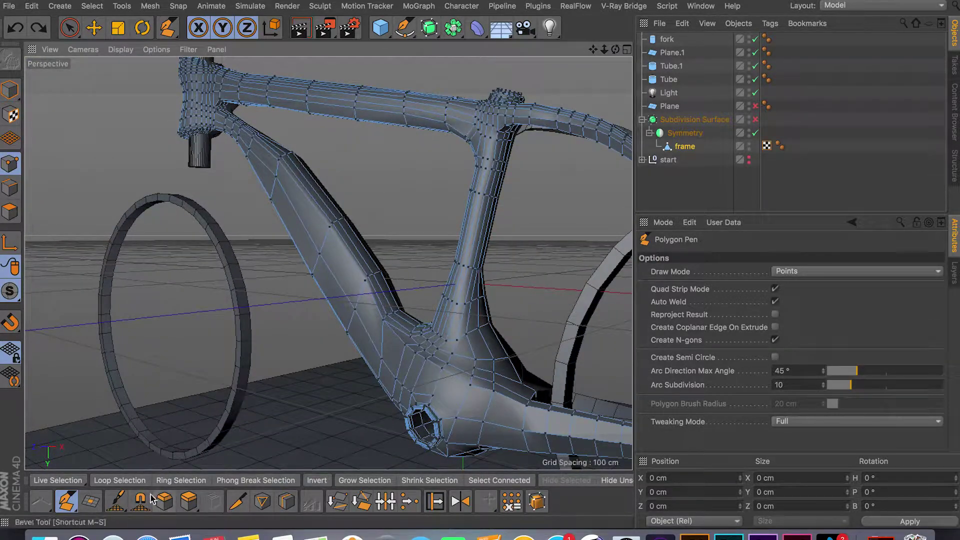
Step: Draw a new freestanding four-sided polygon with the Polygon Pen in the Top view, in the empty space above the frame mesh
scroll(317, 250, "up", 6)
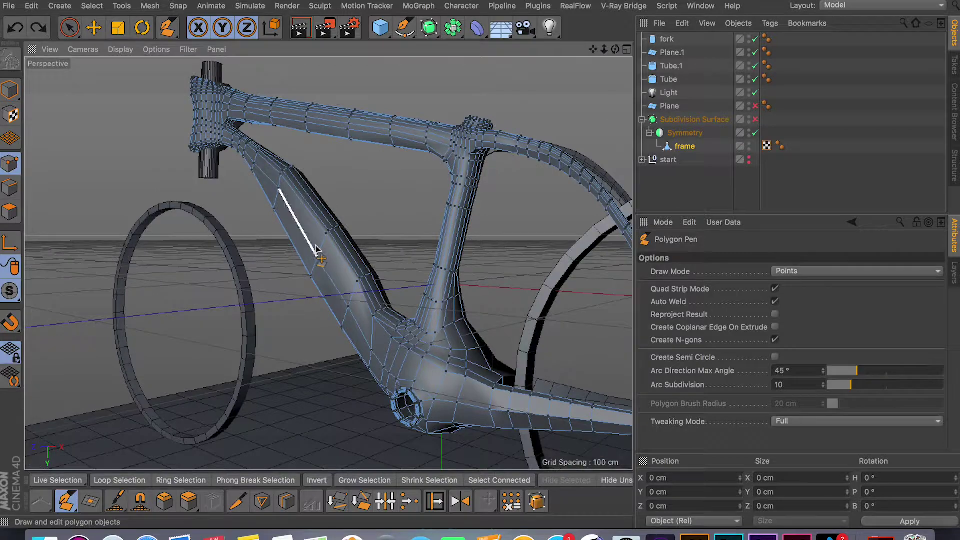
left_click(627, 51)
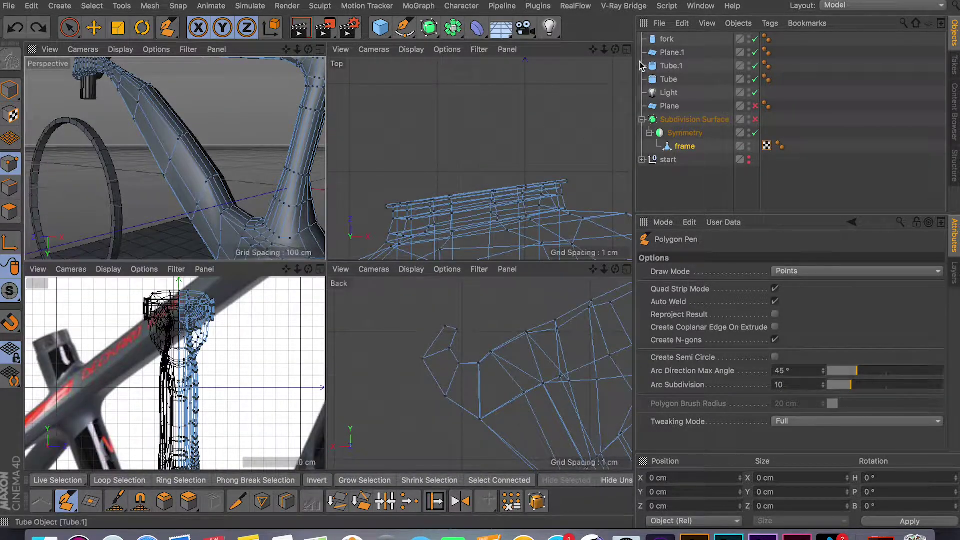
left_click(628, 49)
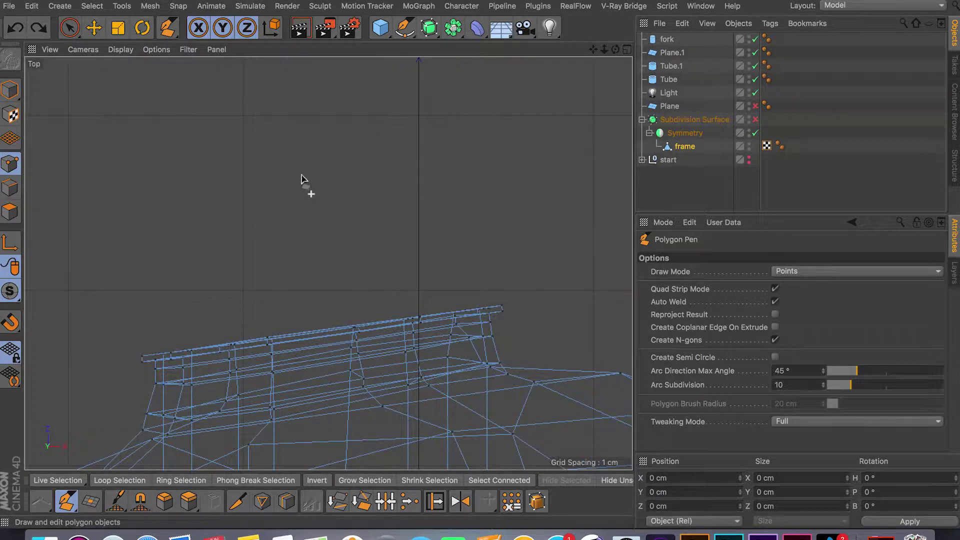
scroll(262, 146, "up", 3)
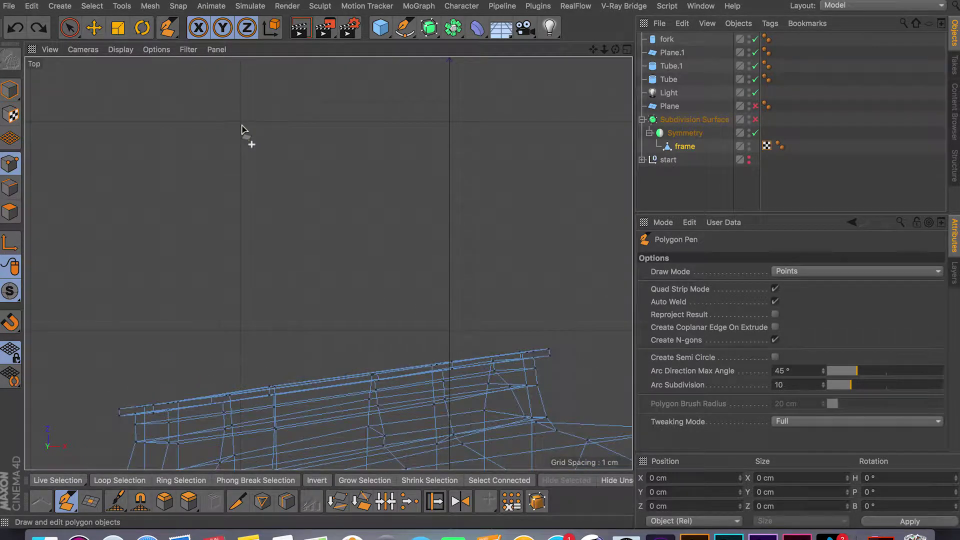
left_click(244, 197)
left_click(333, 205)
left_click(328, 127)
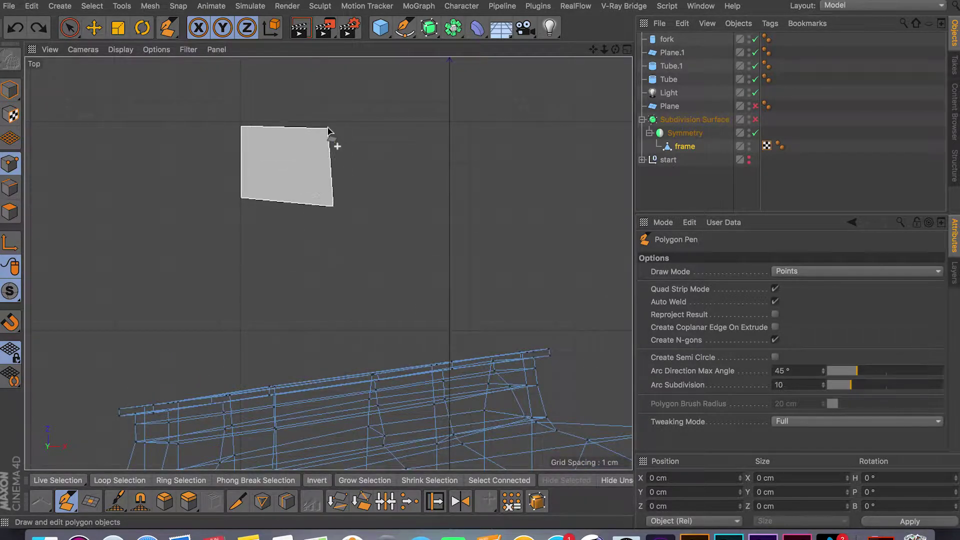
left_click(241, 127)
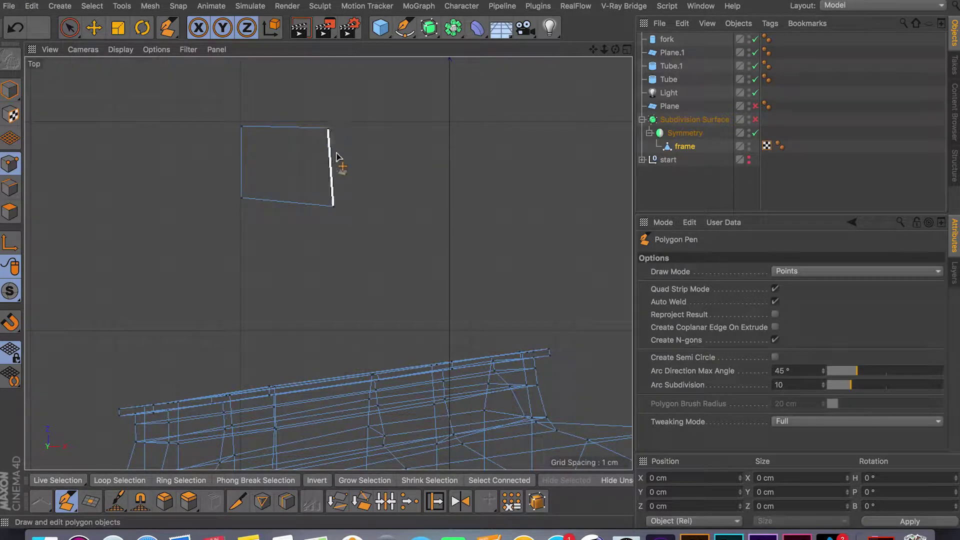
Step: Extrude a second polygon from the new quad's right edge and reshape the pair with a tapered left end and a narrower right polygon
left_click_drag(334, 159, 434, 163, "ctrl")
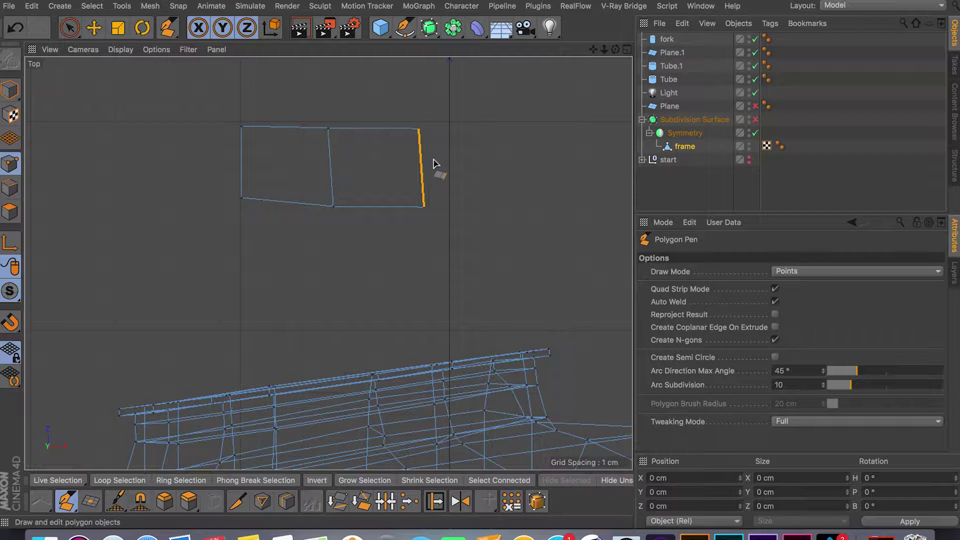
left_click_drag(242, 127, 244, 151)
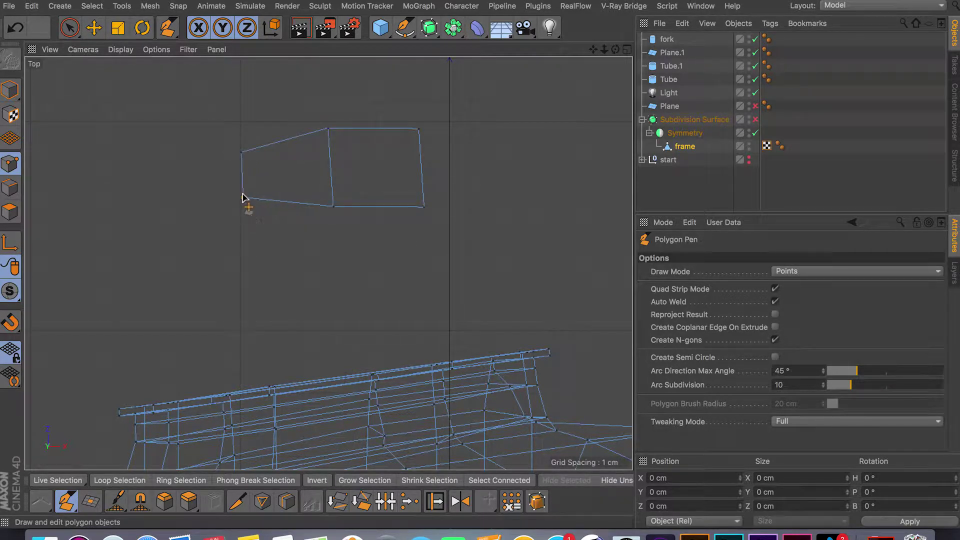
left_click_drag(422, 190, 385, 189)
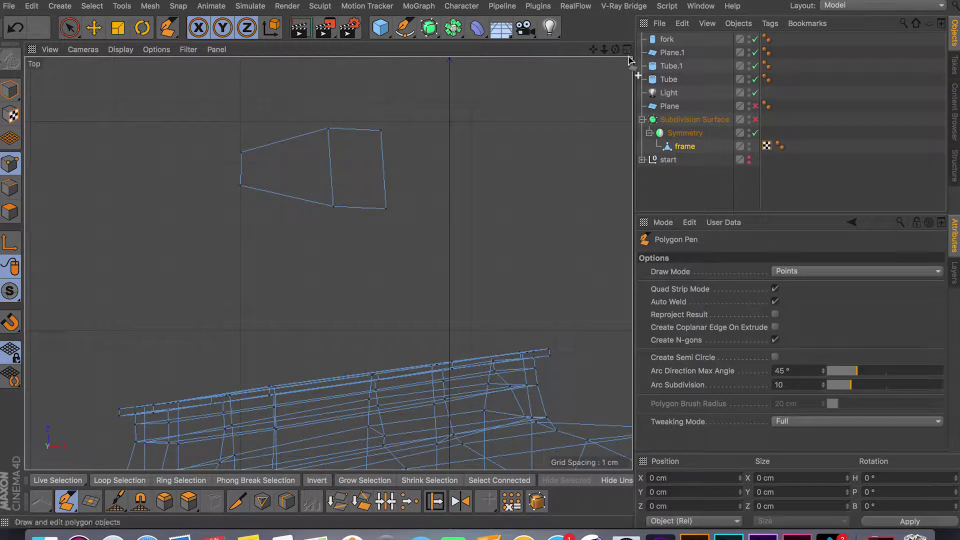
Step: In the perspective view, try extruding the tapered polygon's slanted side edge outward and the polygon itself upward, undoing each extrusion
middle_click(555, 59)
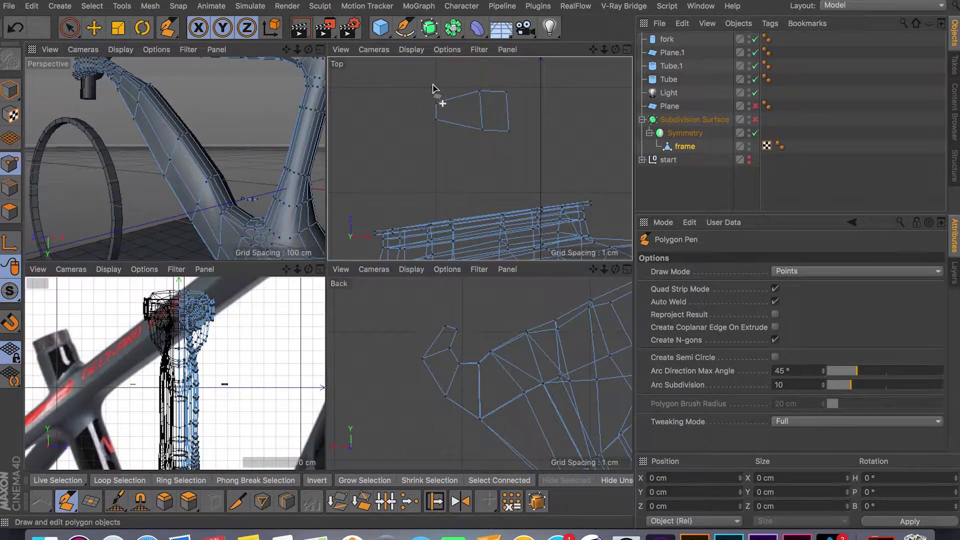
left_click(321, 50)
middle_click_drag(441, 286, 335, 272, "alt")
left_click_drag(335, 270, 356, 241, "alt")
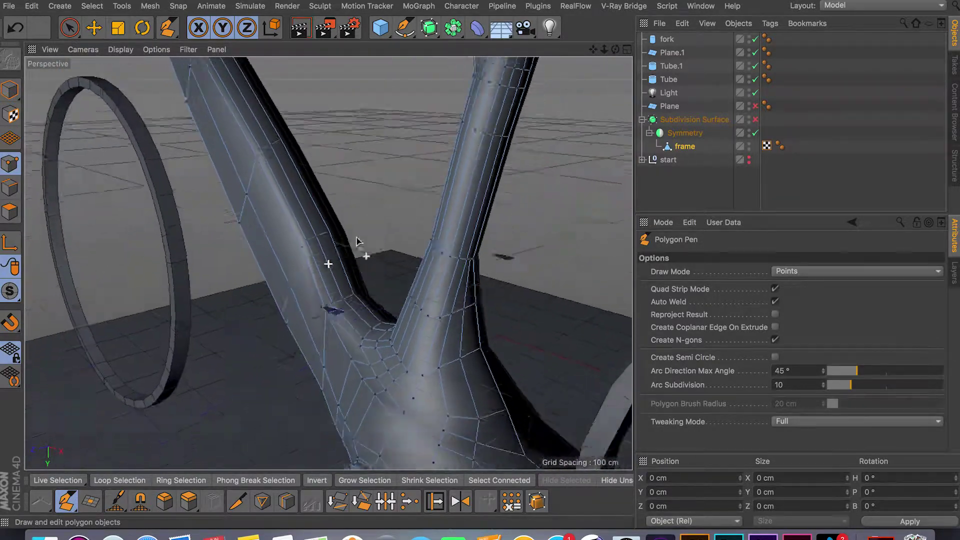
scroll(336, 275, "up", 10)
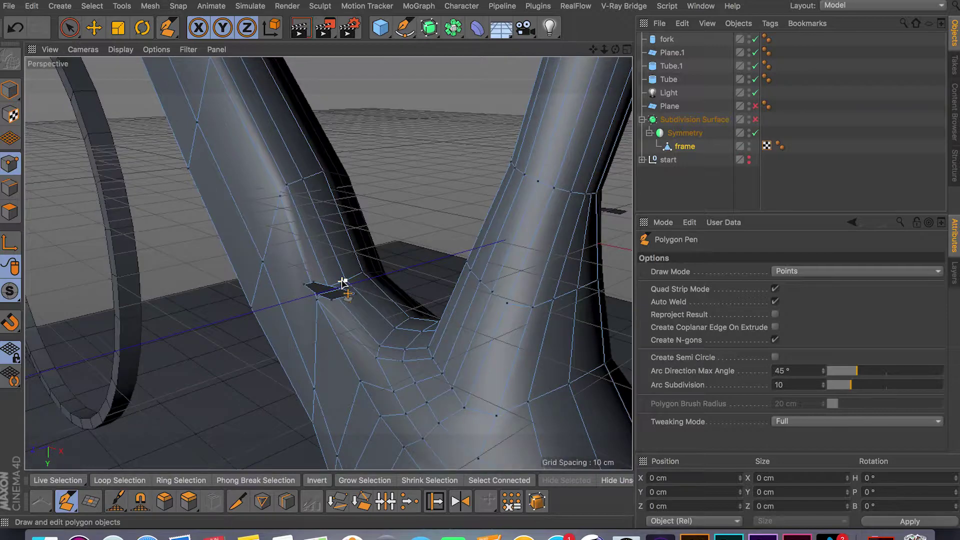
left_click_drag(343, 282, 305, 289, "alt")
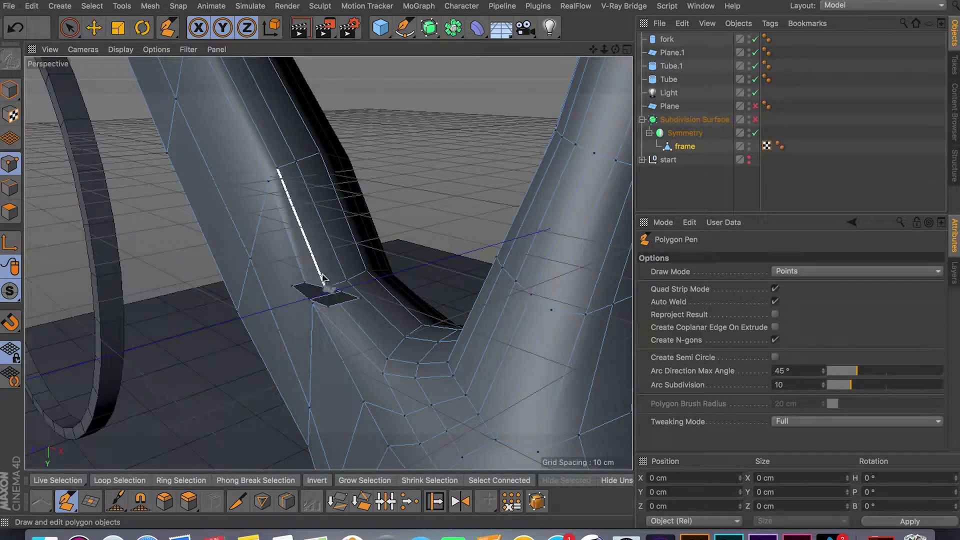
scroll(332, 295, "up", 5)
left_click_drag(298, 248, 317, 226, "alt")
left_click_drag(328, 264, 327, 235, "alt")
left_click_drag(311, 285, 220, 284, "ctrl")
key("super+z")
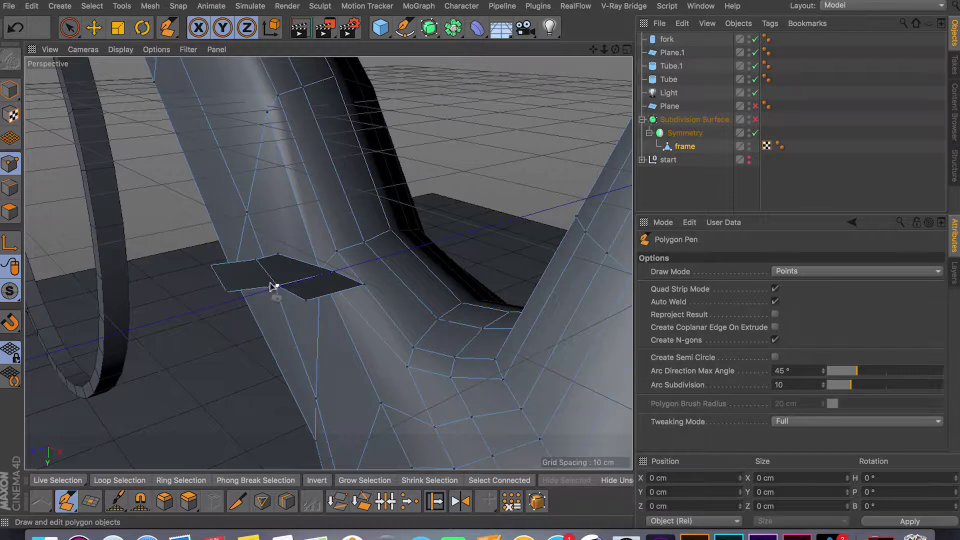
key("super+z")
left_click_drag(303, 278, 295, 218, "ctrl")
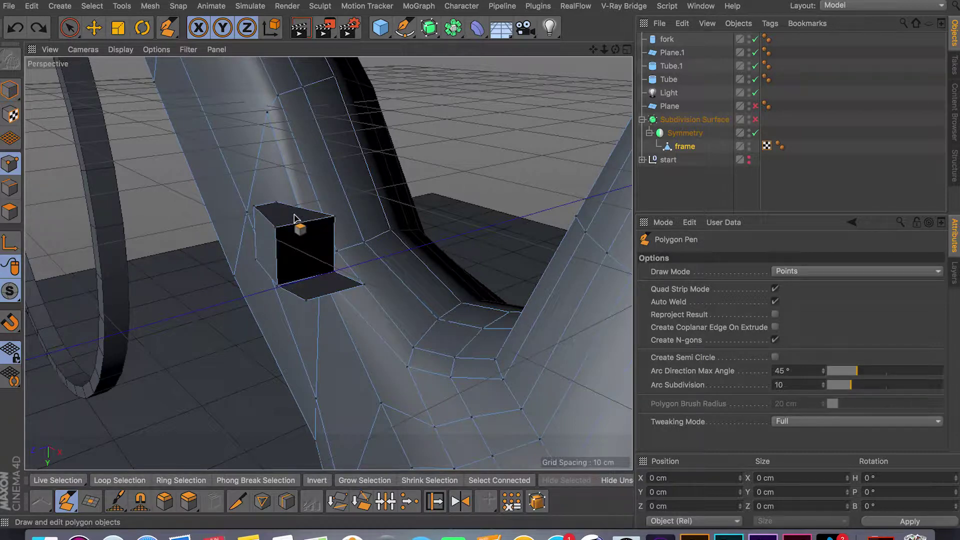
key("super+z")
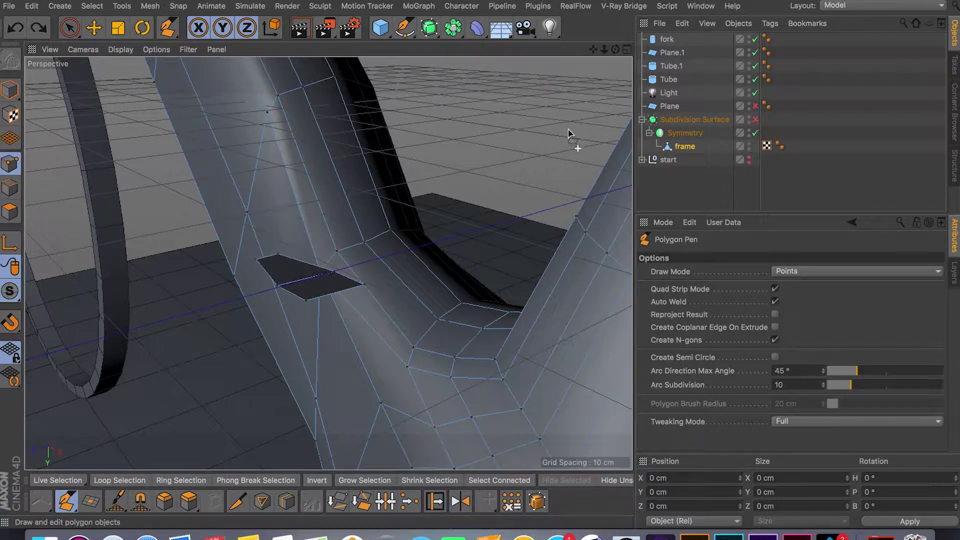
Step: In the Top view, bend the right polygon's outer edge into an outward arc with an arc subdivision of 6
left_click(627, 50)
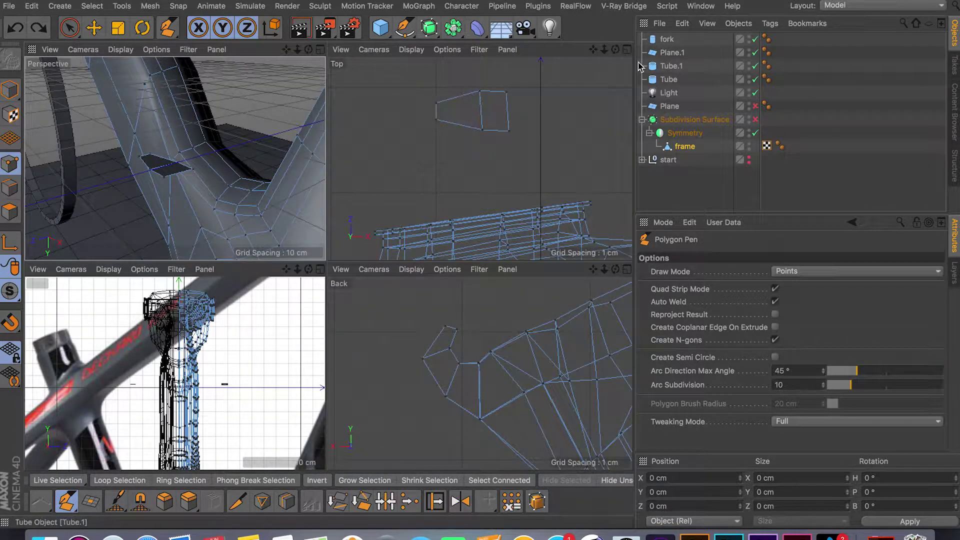
left_click(628, 50)
scroll(372, 165, "up", 3)
scroll(373, 160, "up", 2)
middle_click_drag(295, 187, 361, 201, "alt")
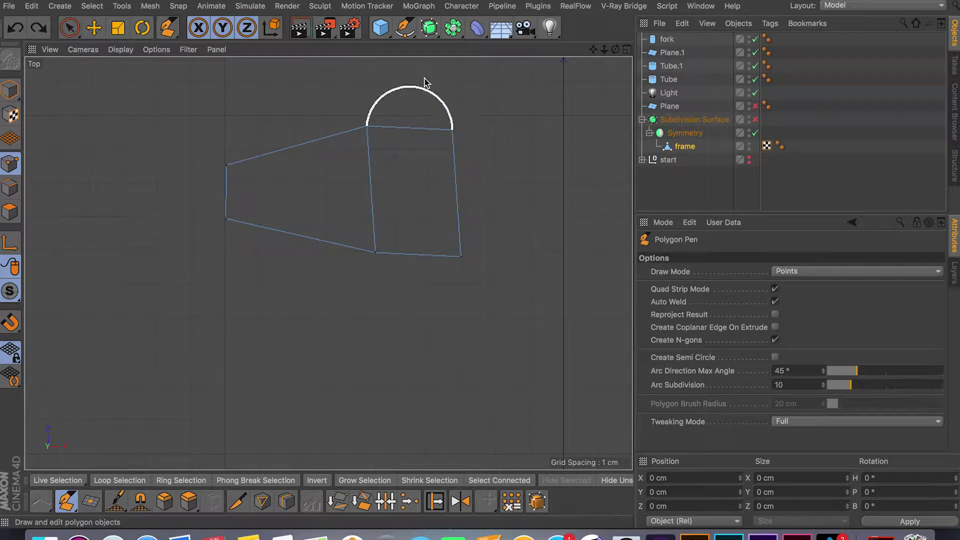
left_click_drag(456, 192, 490, 194)
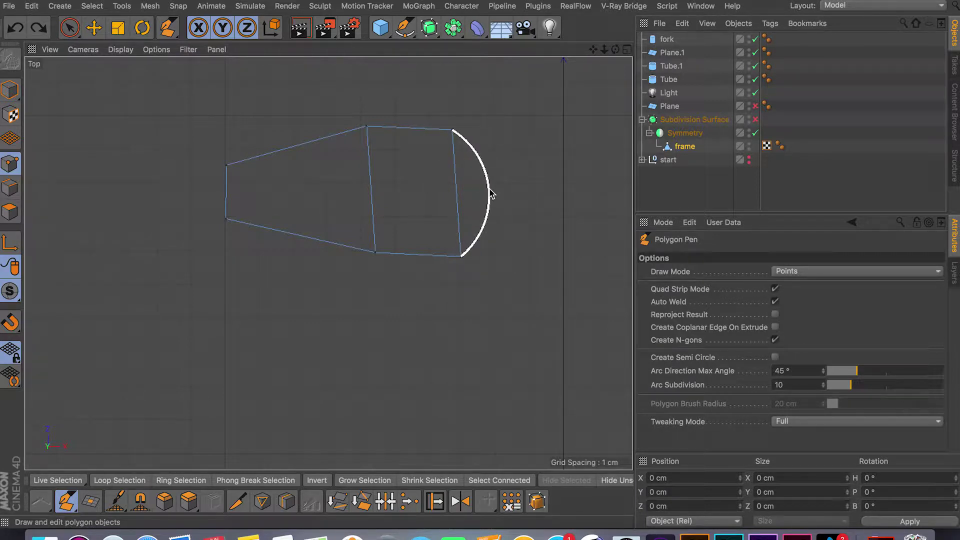
mouse_move(490, 194)
left_mouse_down()
mouse_move(506, 197)
mouse_move(492, 196)
left_mouse_up()
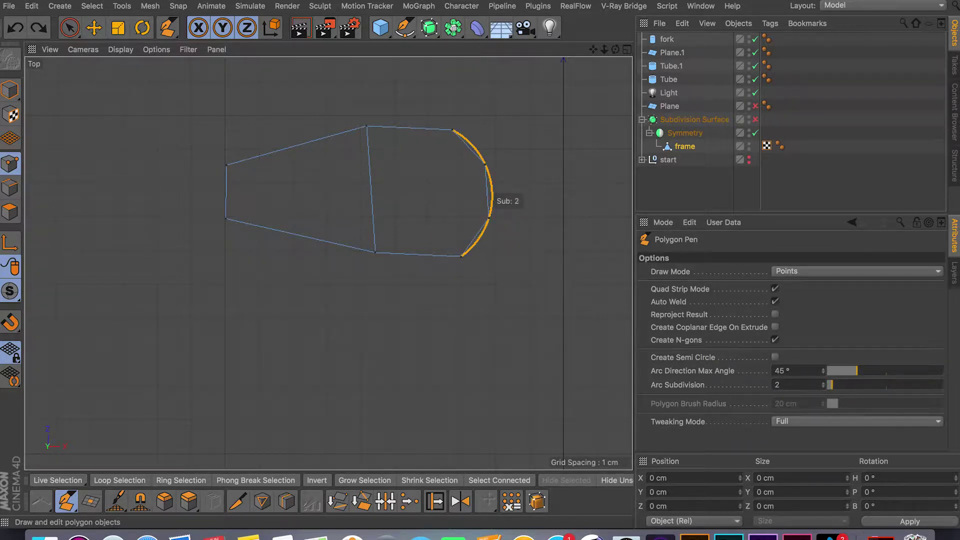
left_click_drag(492, 200, 493, 195)
Step: Cut both polygons lengthwise twice, from two points on the arc to the upper and lower corners of the tapered end
middle_click_drag(531, 242, 523, 232, "alt")
mouse_move(523, 232)
left_mouse_down("alt")
mouse_move(552, 221)
mouse_move(561, 228)
mouse_move(539, 213)
left_mouse_up("alt")
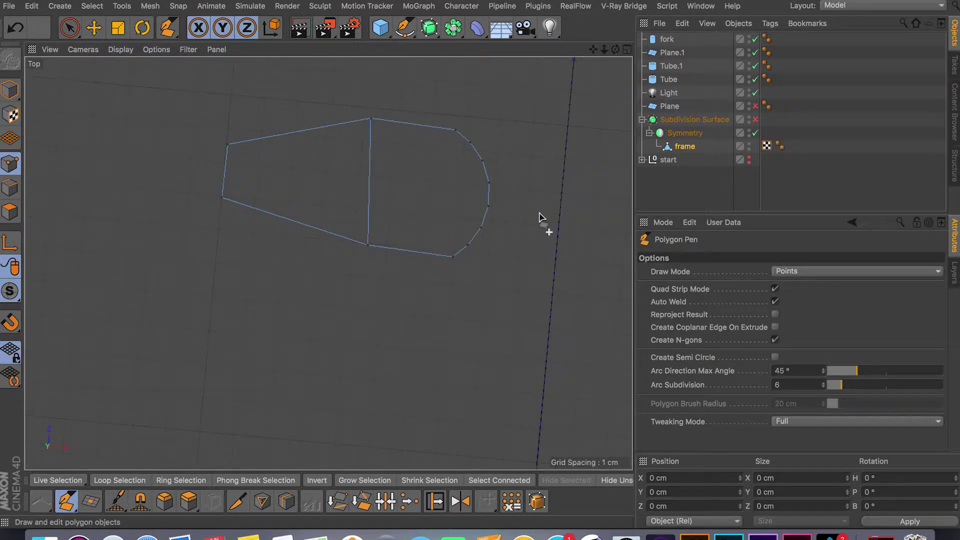
middle_click_drag(514, 219, 457, 214, "alt")
scroll(456, 214, "down", 1)
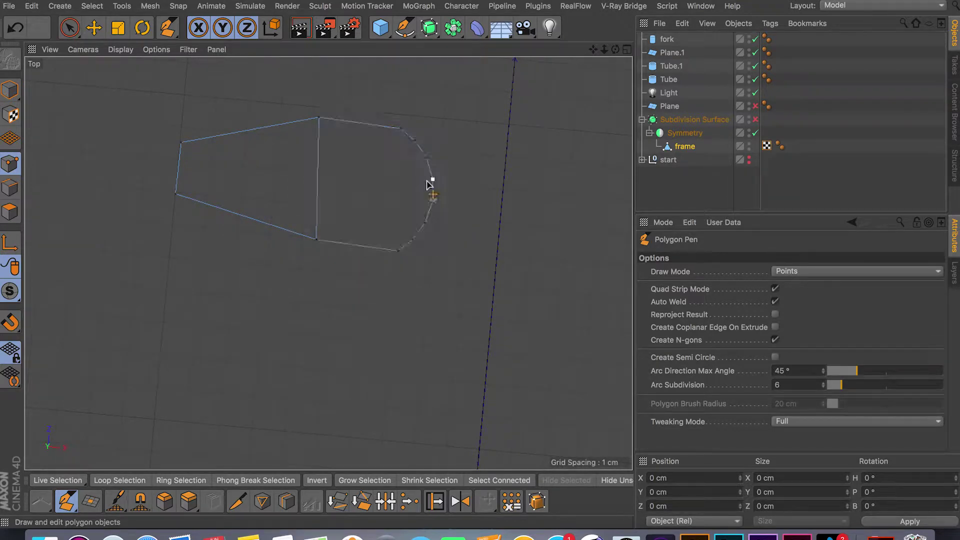
left_click(181, 143)
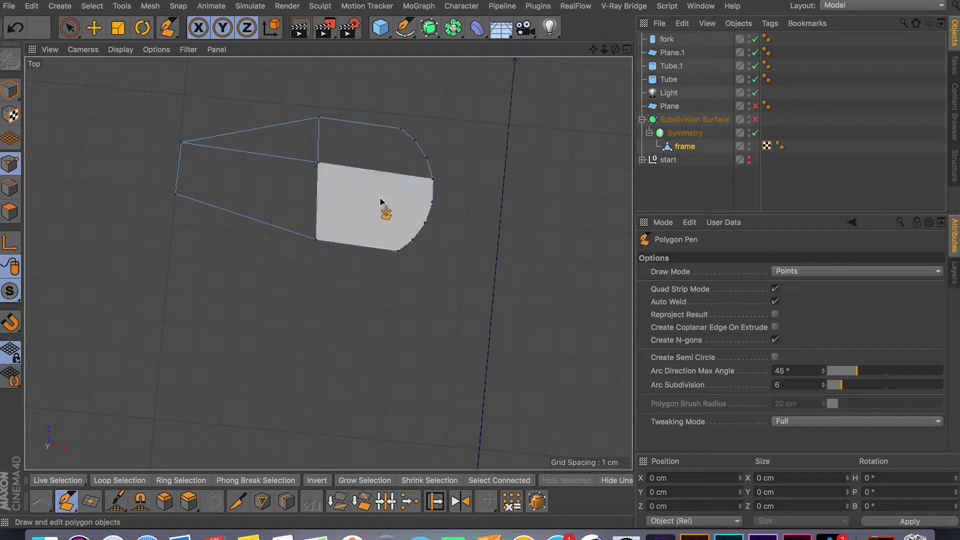
left_click(424, 223)
left_click(176, 194)
Step: Inspect the cut two-polygon shape from above and in the perspective view beside the bicycle frame
scroll(461, 240, "up", 3)
scroll(459, 237, "down", 4)
middle_click_drag(458, 263, 457, 292, "alt")
left_click_drag(456, 292, 450, 270, "alt")
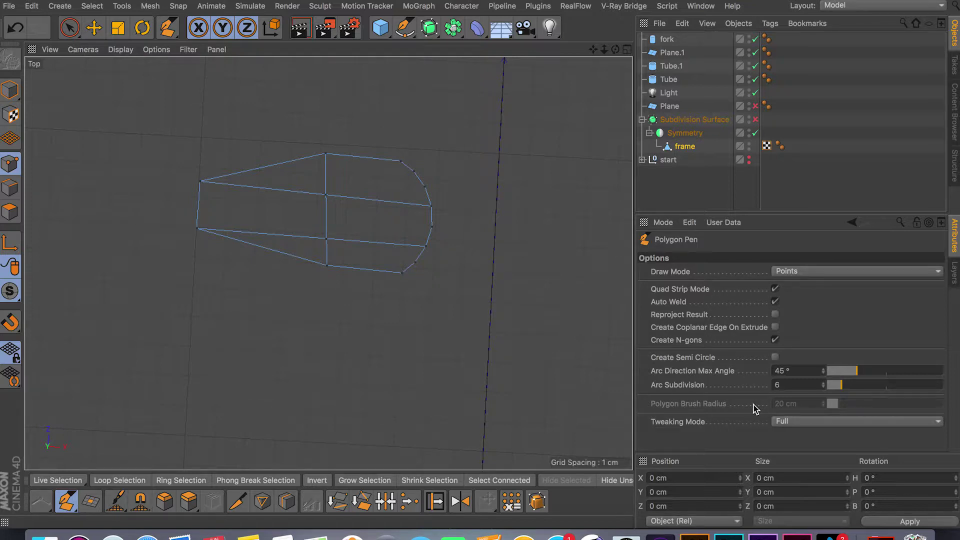
left_click(628, 51)
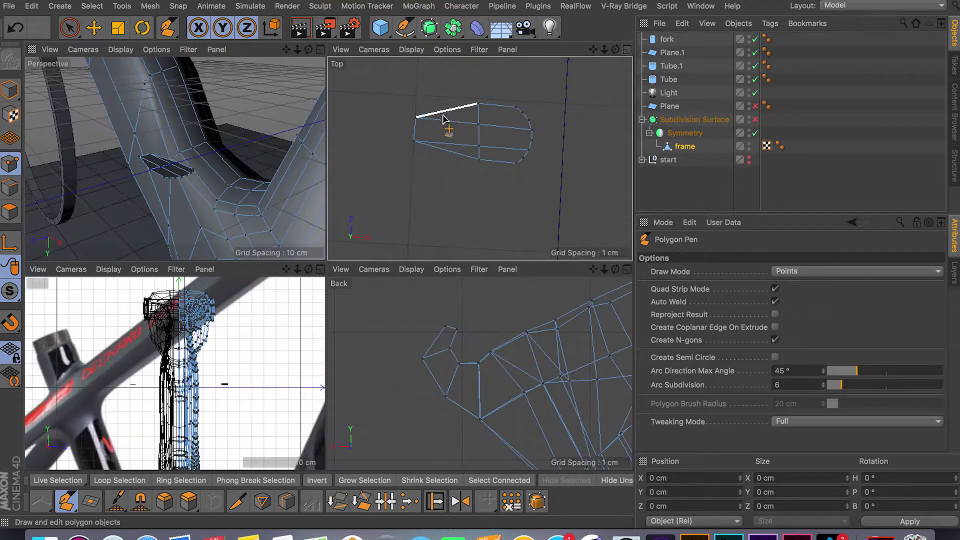
left_click(323, 52)
left_click_drag(356, 213, 483, 96, "alt")
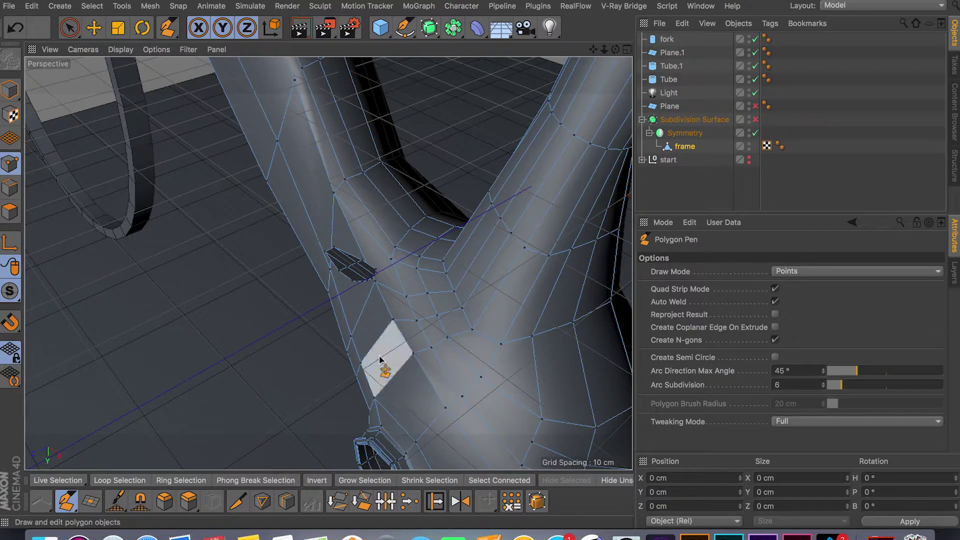
left_click_drag(303, 293, 311, 322, "alt")
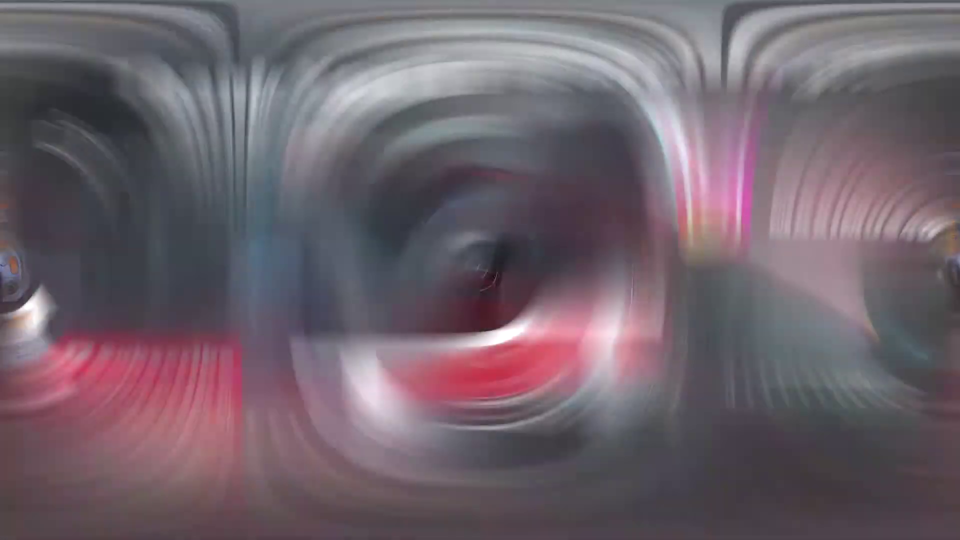